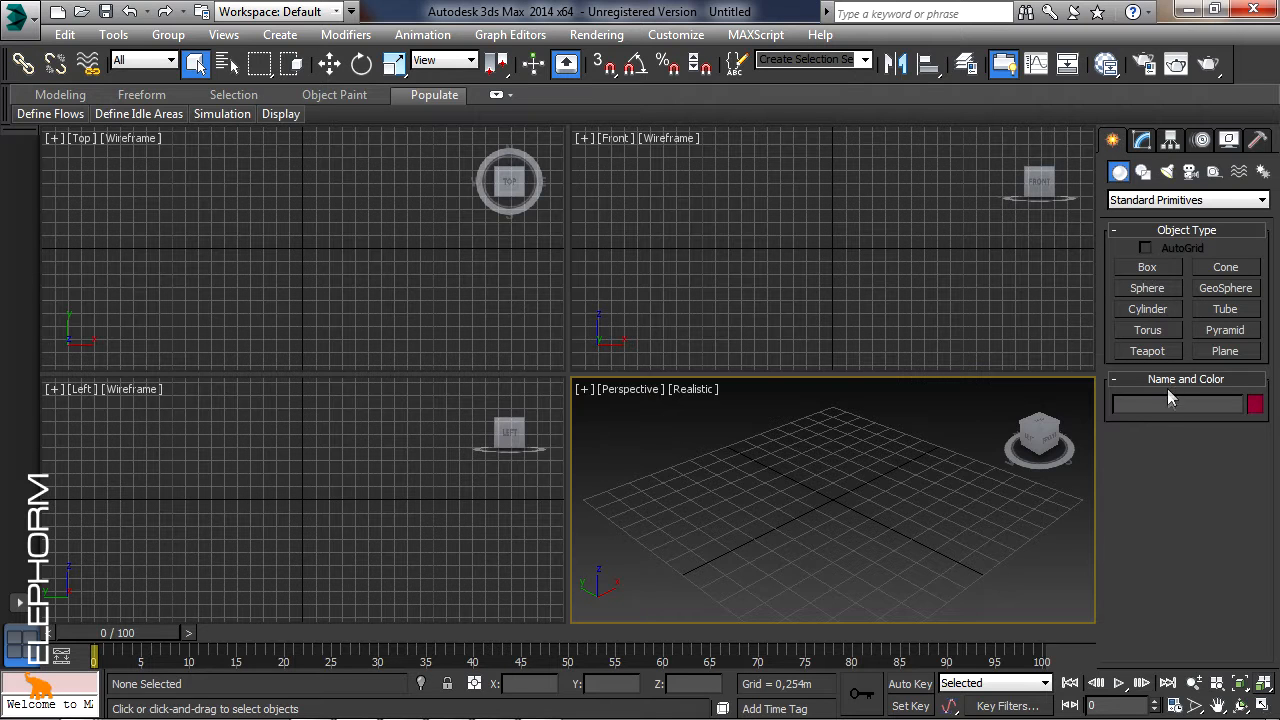
Step: Create a box about 2.1 m long, 3.62 m wide and 1.01 m high, with 6 length, 8 width and 4 height segments
{"action": "left_click", "coordinate": [1171, 269]}
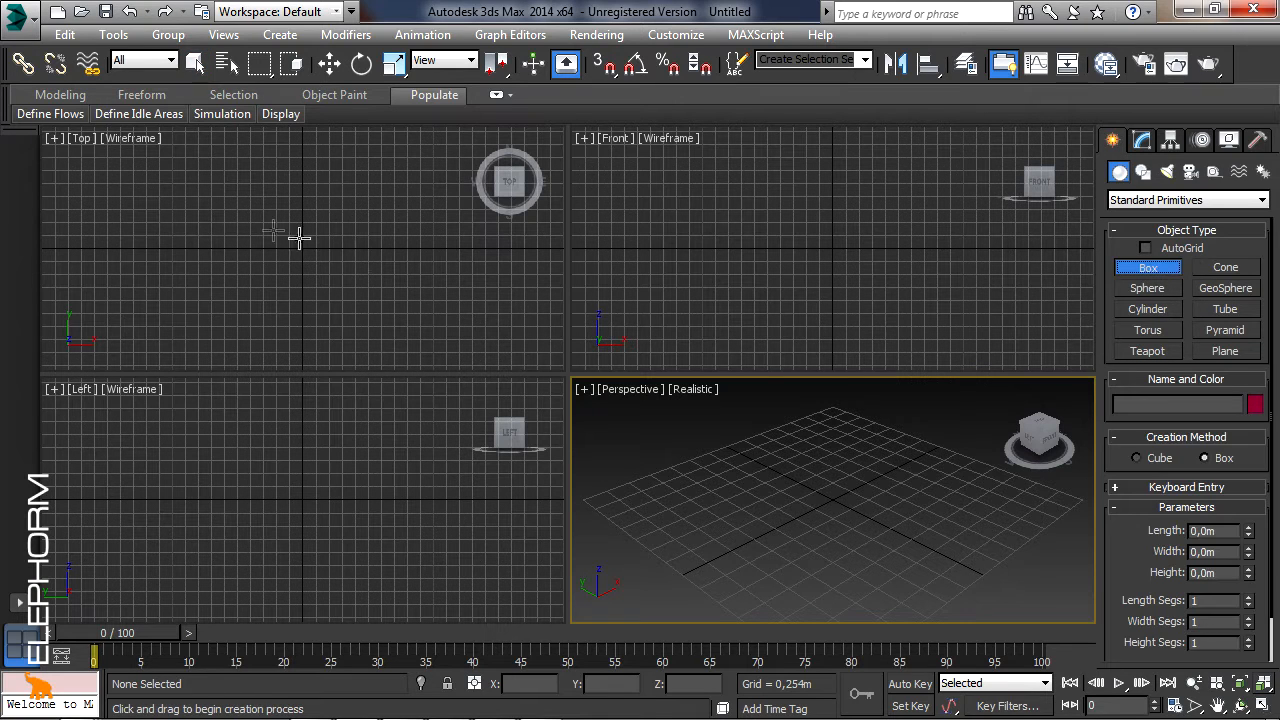
{"action": "left_click_drag", "start_coordinate": [214, 202], "coordinate": [400, 309]}
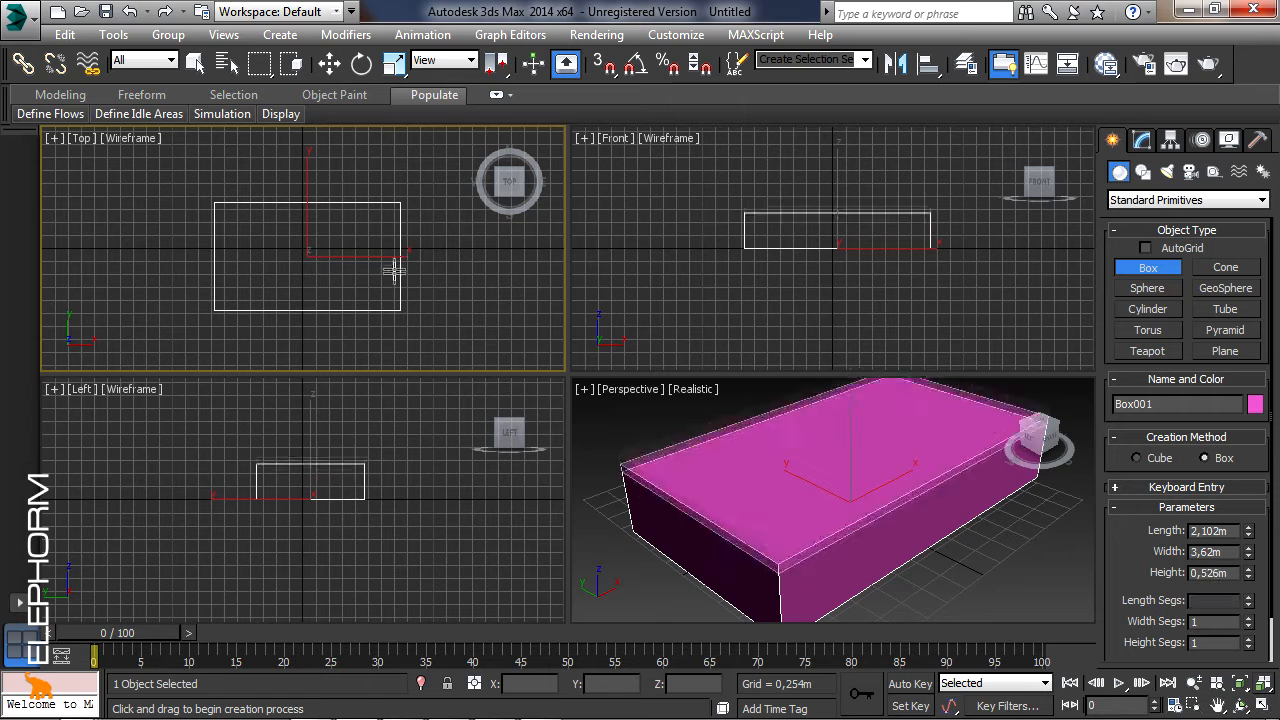
{"action": "left_click", "coordinate": [828, 510]}
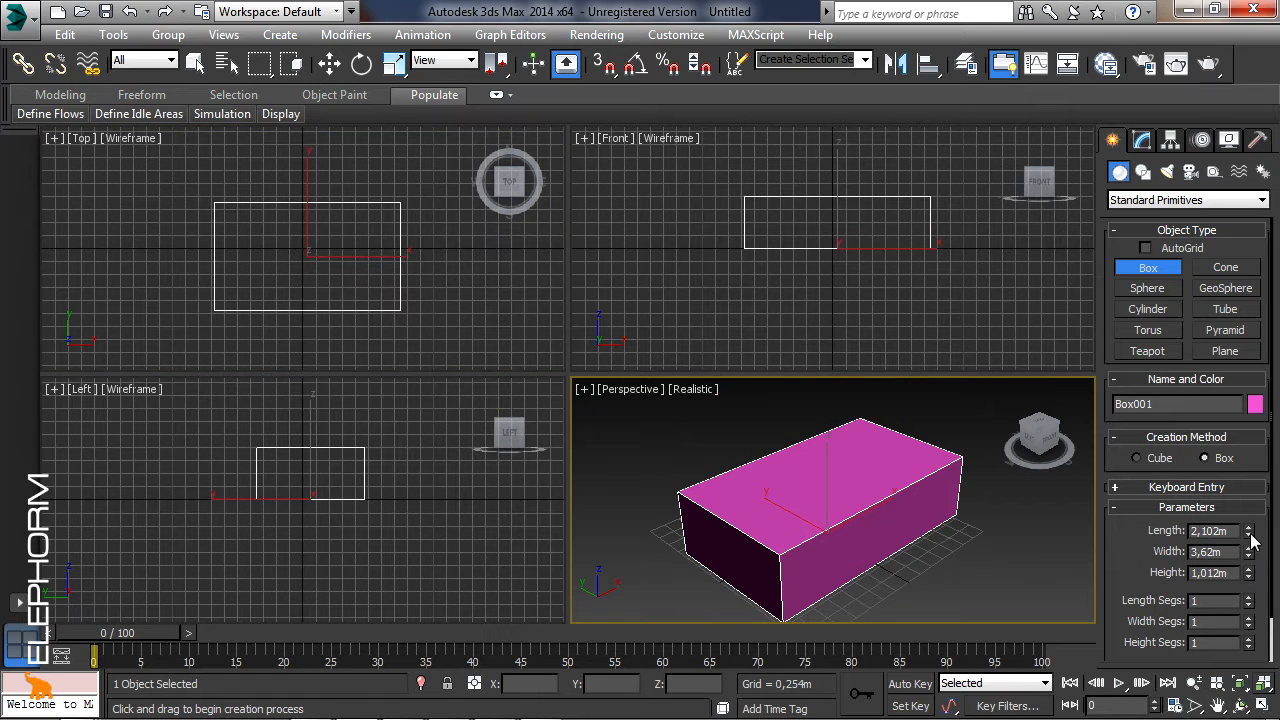
{"action": "left_click_drag", "start_coordinate": [1248, 600], "coordinate": [1249, 627]}
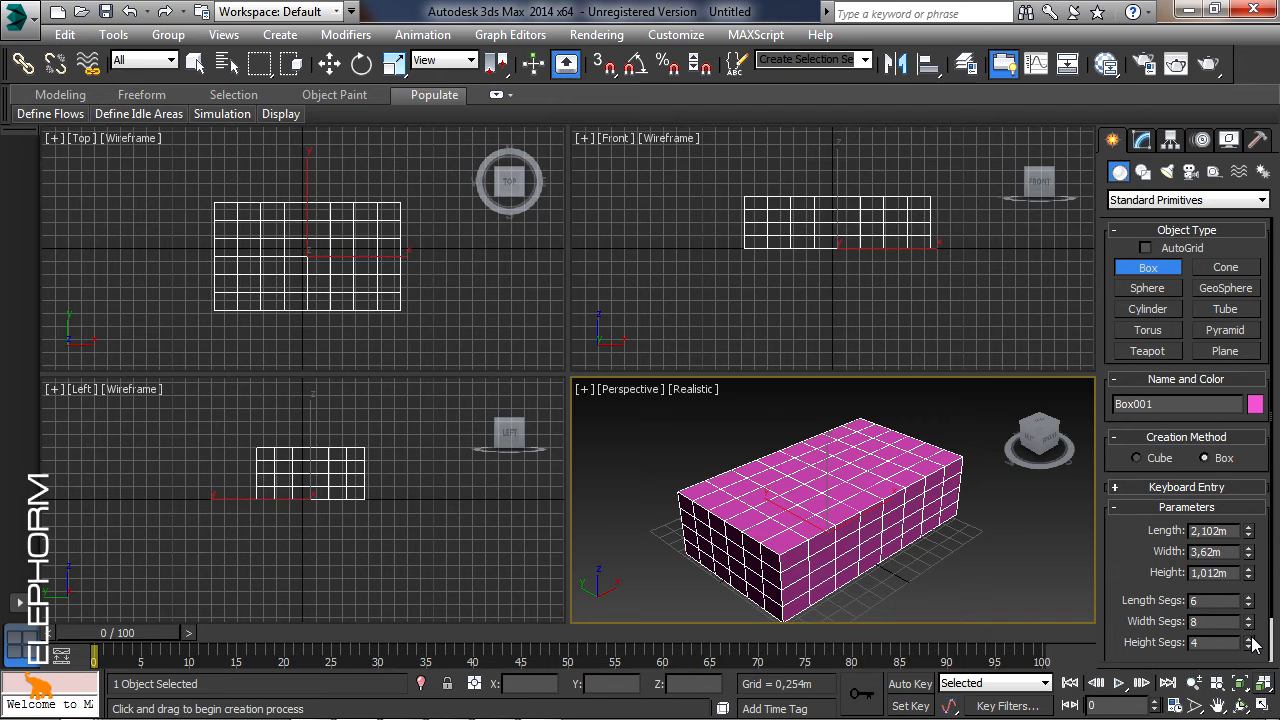
Step: Create a sphere over the box and raise it to about Z 1.188 m so it straddles the box's top face
{"action": "left_click", "coordinate": [1158, 293]}
{"action": "left_click_drag", "start_coordinate": [336, 265], "coordinate": [342, 188]}
{"action": "key", "text": "w"}
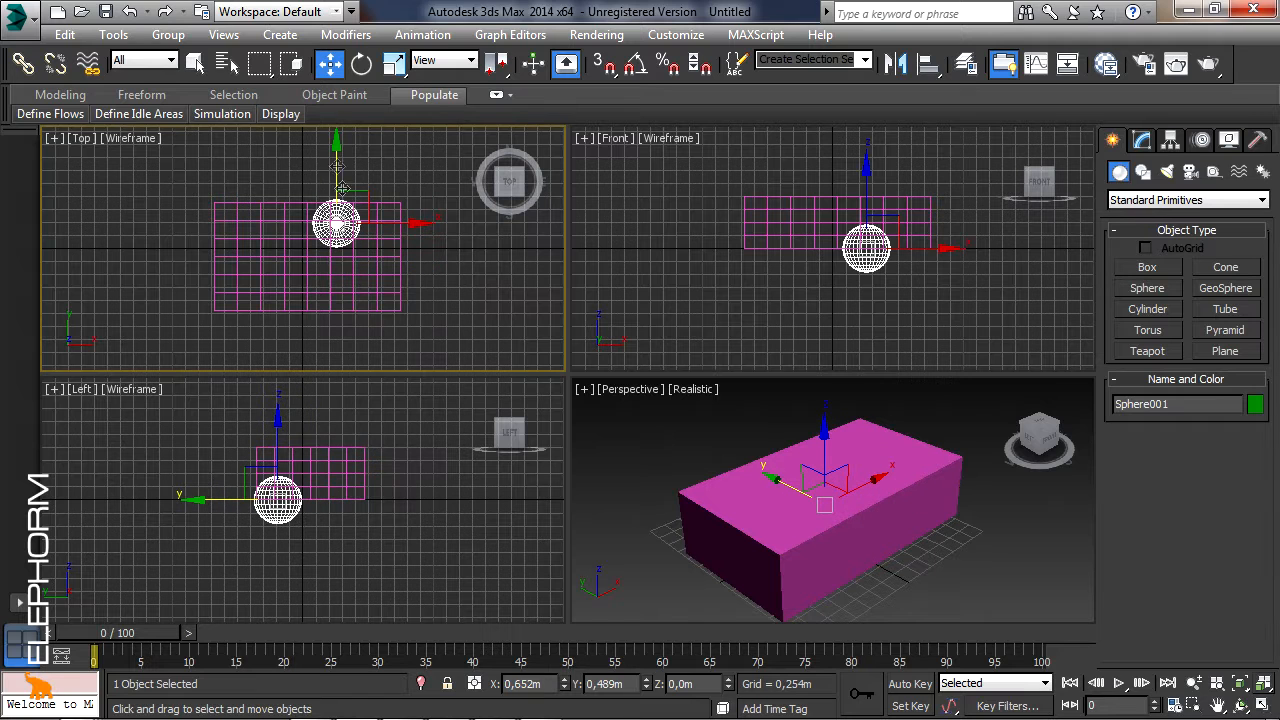
{"action": "left_click_drag", "start_coordinate": [289, 435], "coordinate": [290, 377]}
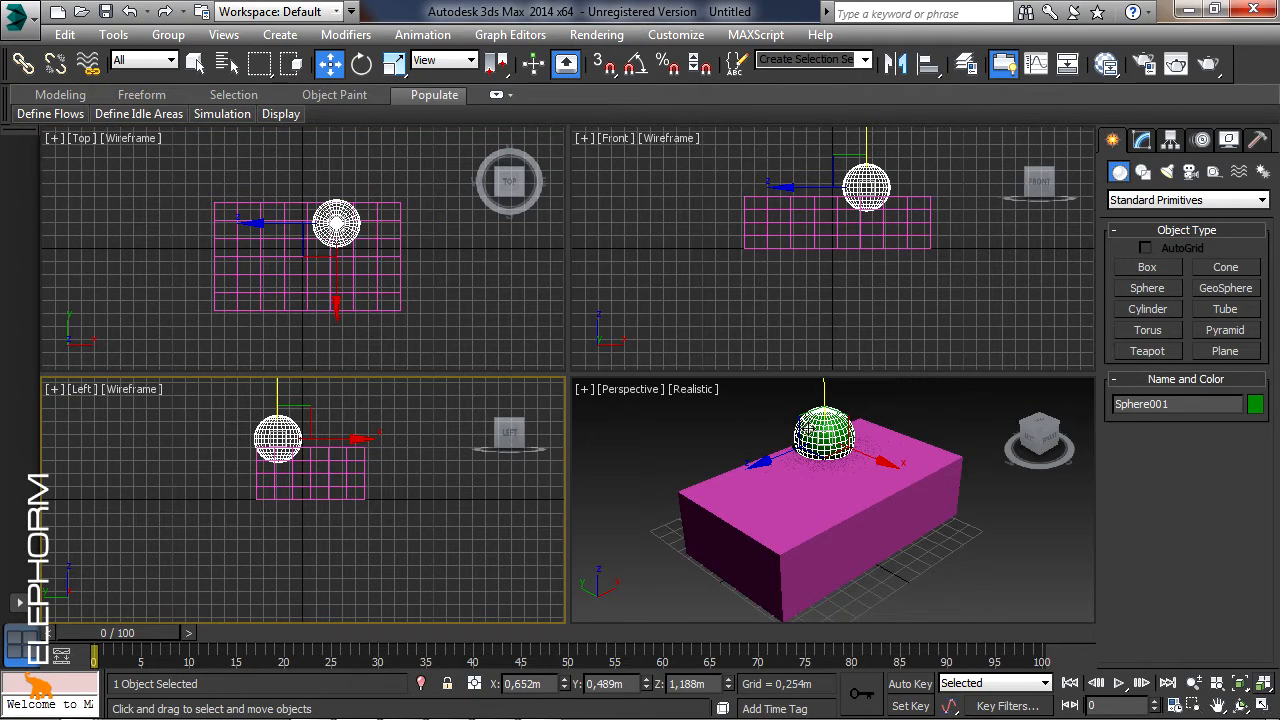
Step: Move the sphere in the horizontal plane onto the box's front-left corner, to about X -1.509 m, Y -1.051 m
{"action": "left_click", "coordinate": [878, 155]}
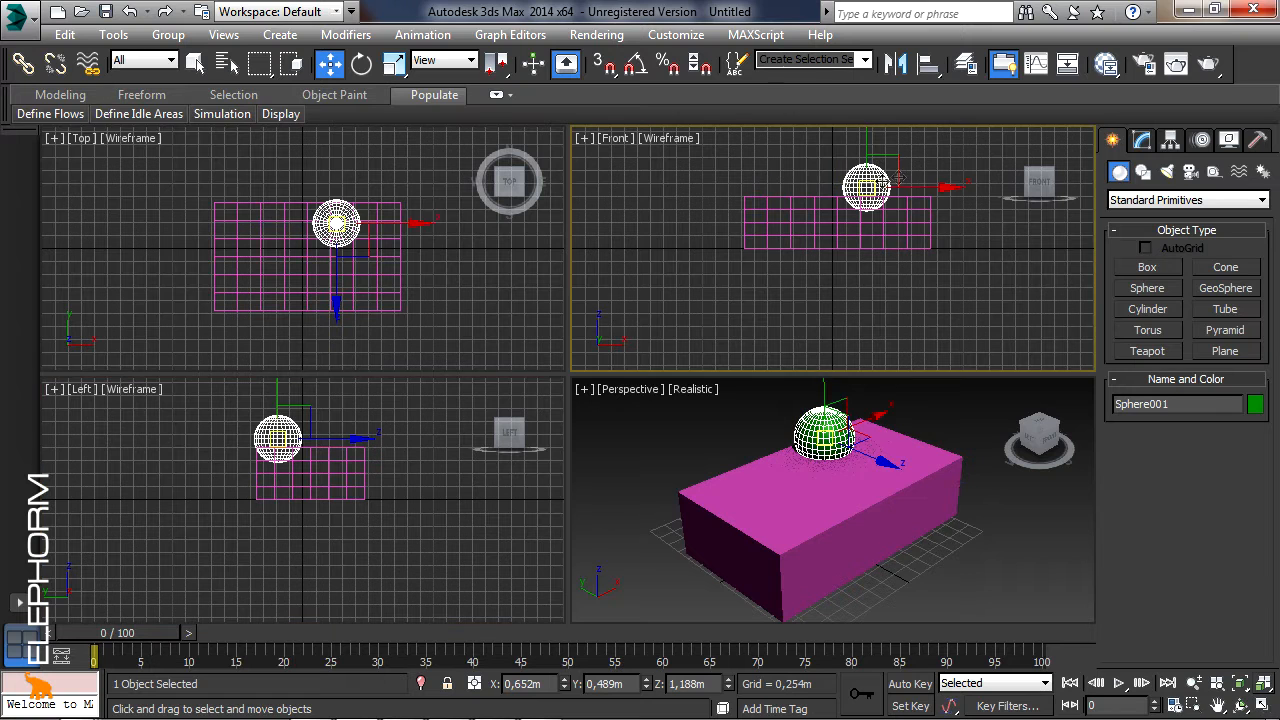
{"action": "left_click", "coordinate": [364, 193]}
{"action": "left_click_drag", "start_coordinate": [364, 193], "coordinate": [254, 271]}
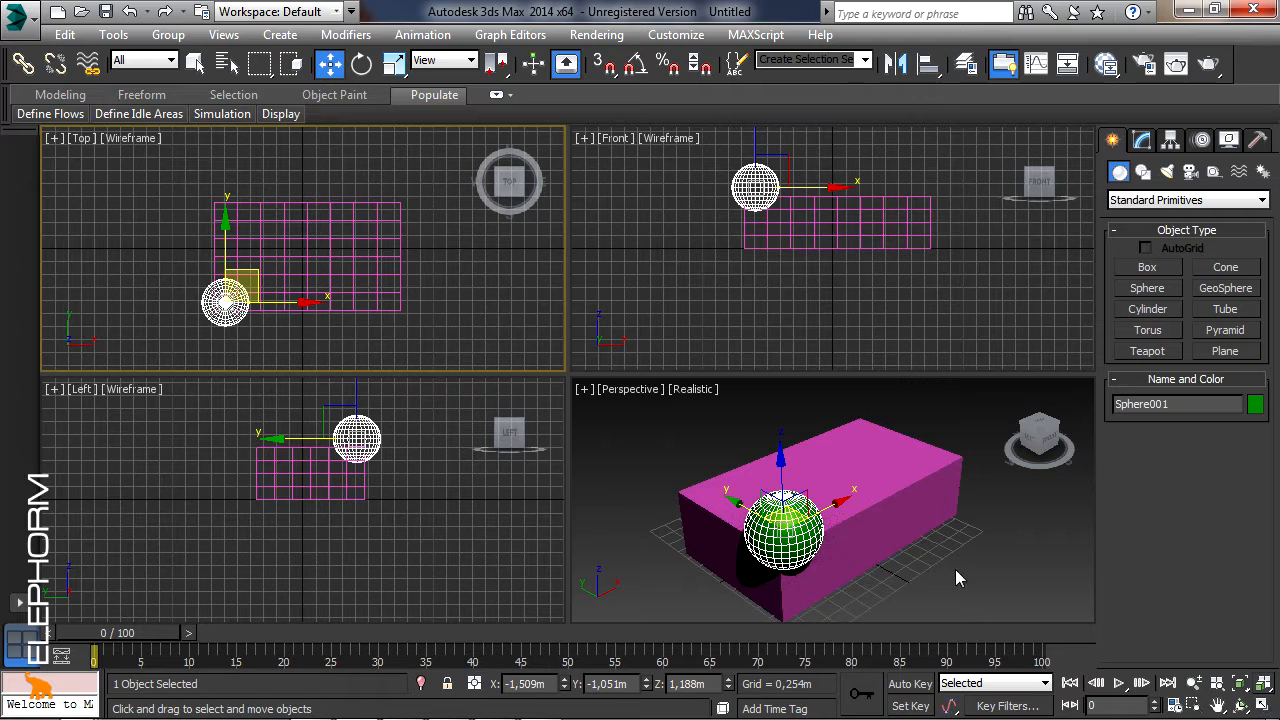
{"action": "right_click", "coordinate": [919, 533]}
{"action": "middle_click_drag", "start_coordinate": [919, 533], "coordinate": [945, 515]}
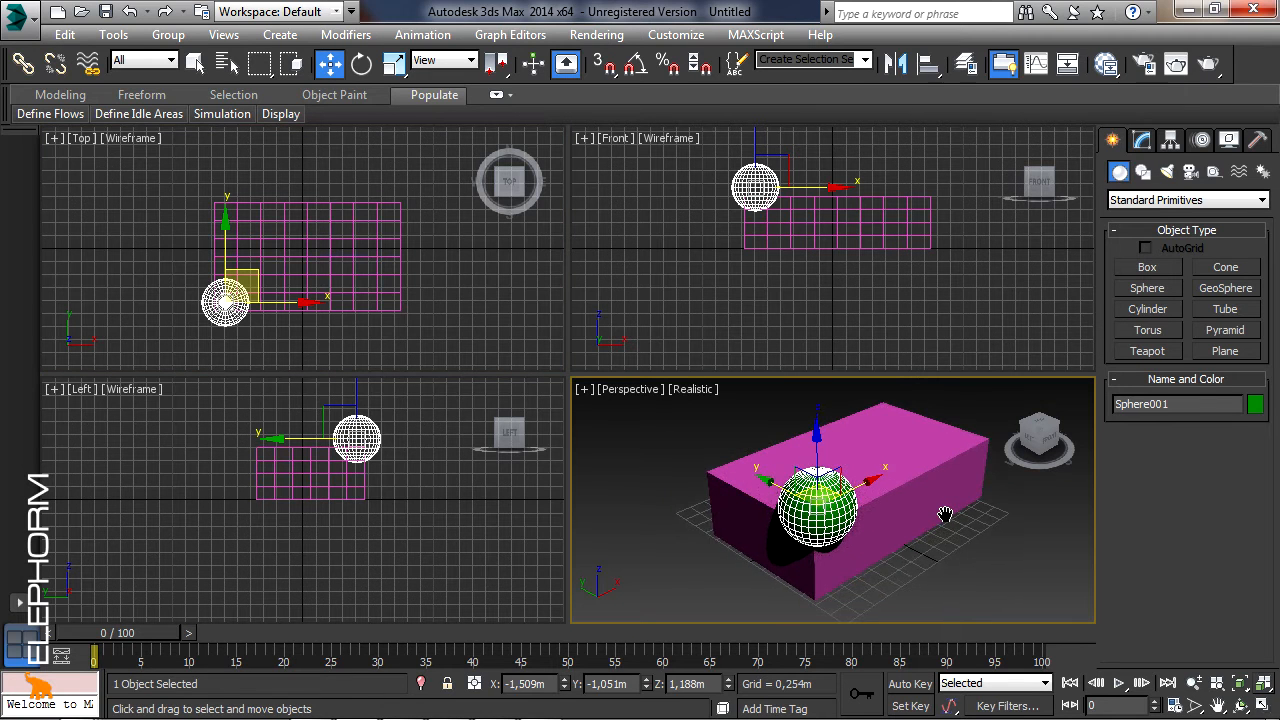
Step: Turn the box into a Boolean compound object with the sphere as operand B, subtracting it from the box corner
{"action": "left_click", "coordinate": [920, 500]}
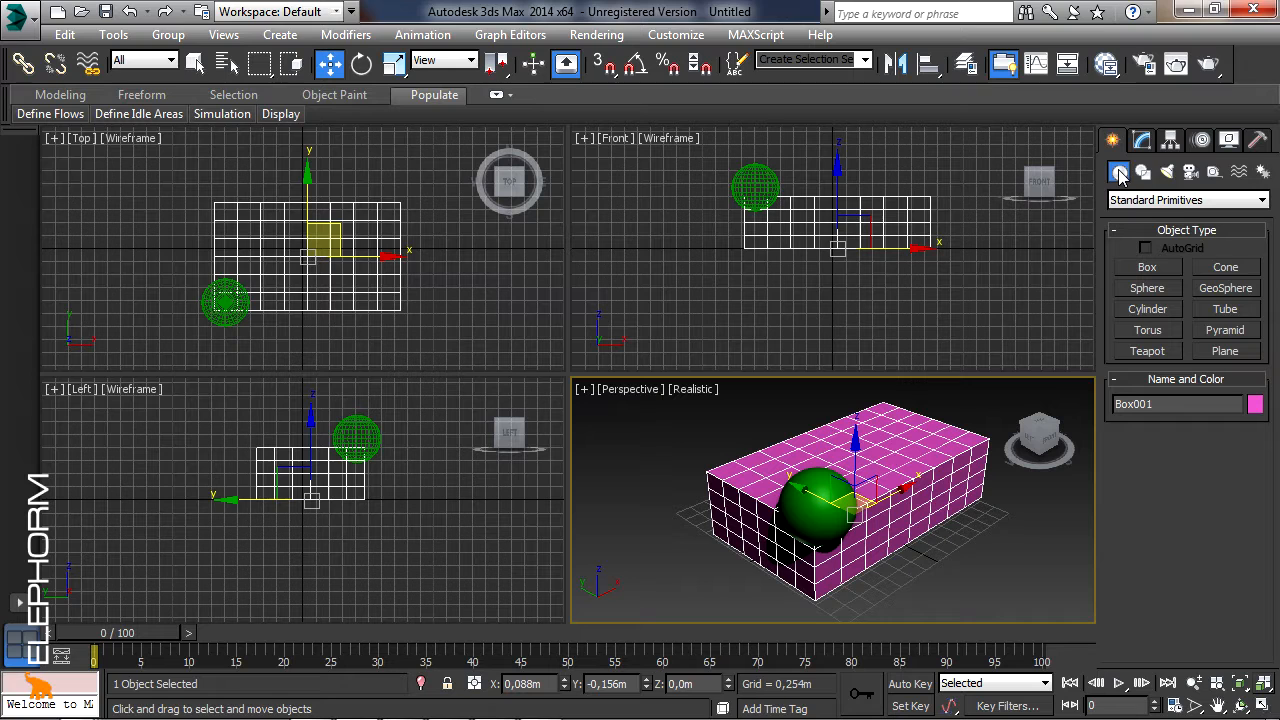
{"action": "left_click", "coordinate": [1124, 205]}
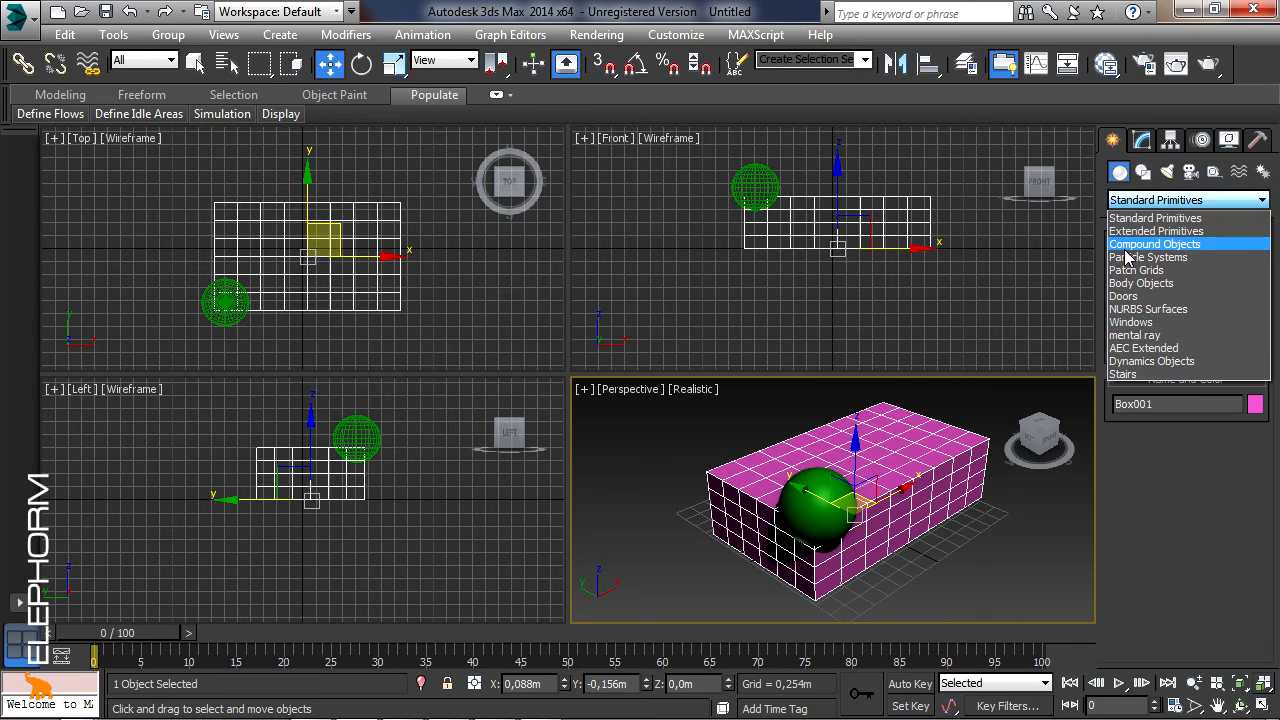
{"action": "left_click", "coordinate": [1124, 247]}
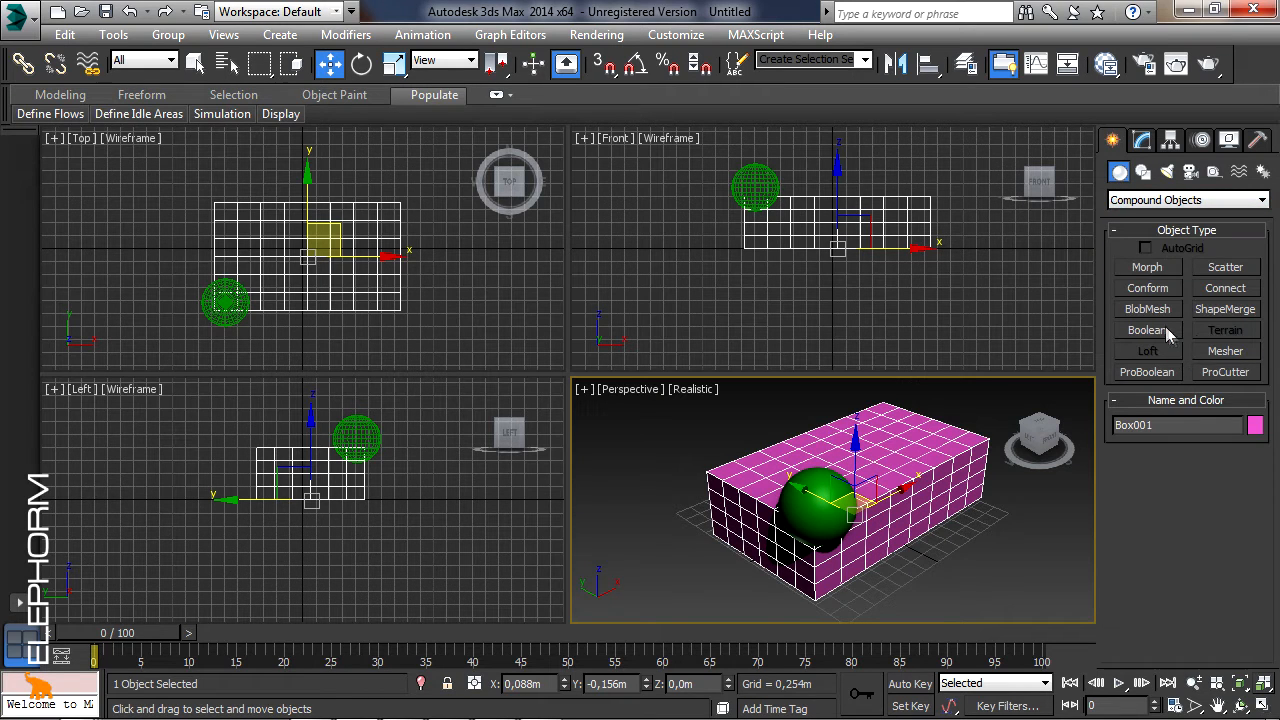
{"action": "left_click", "coordinate": [1165, 331]}
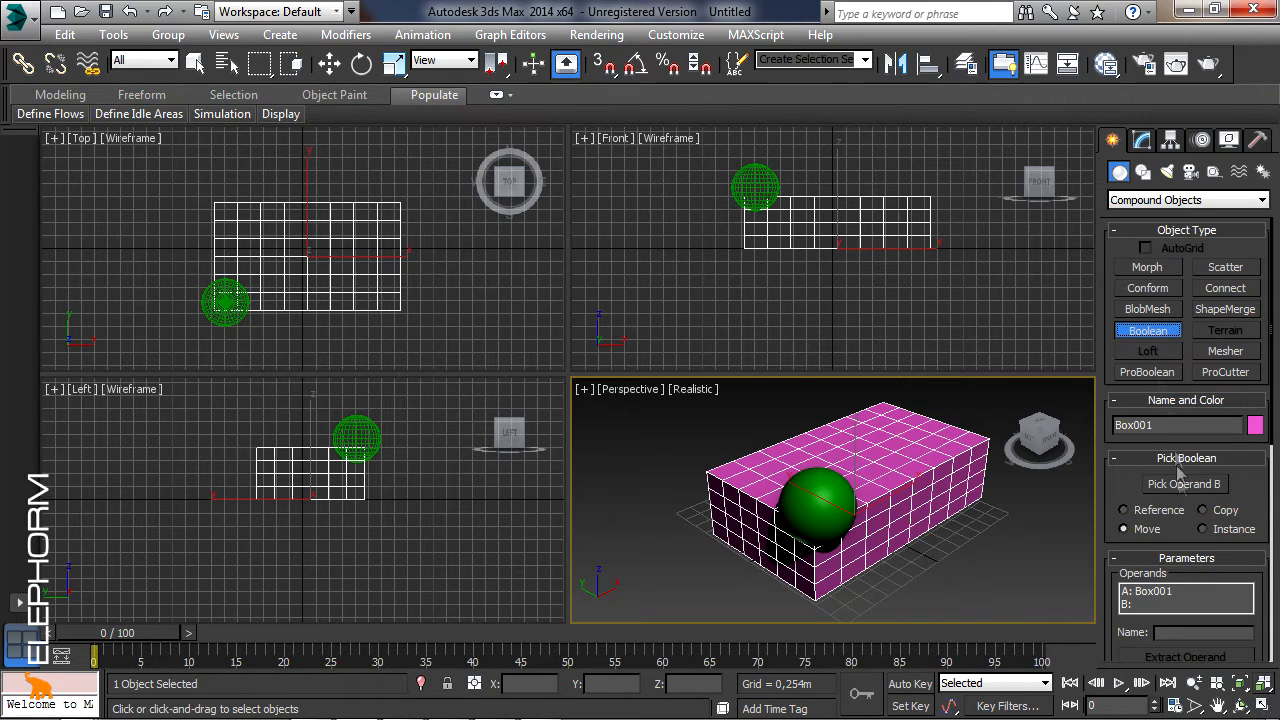
{"action": "left_click_drag", "start_coordinate": [1244, 489], "coordinate": [1240, 428]}
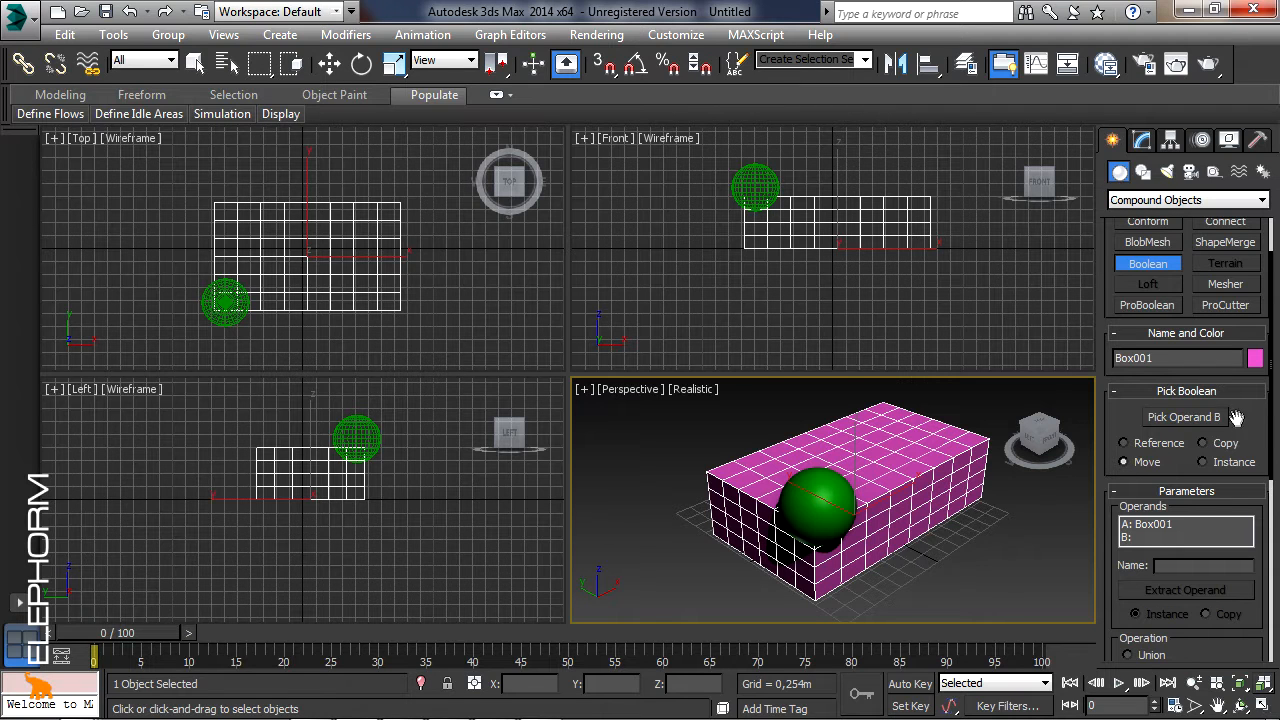
{"action": "left_click", "coordinate": [1184, 420]}
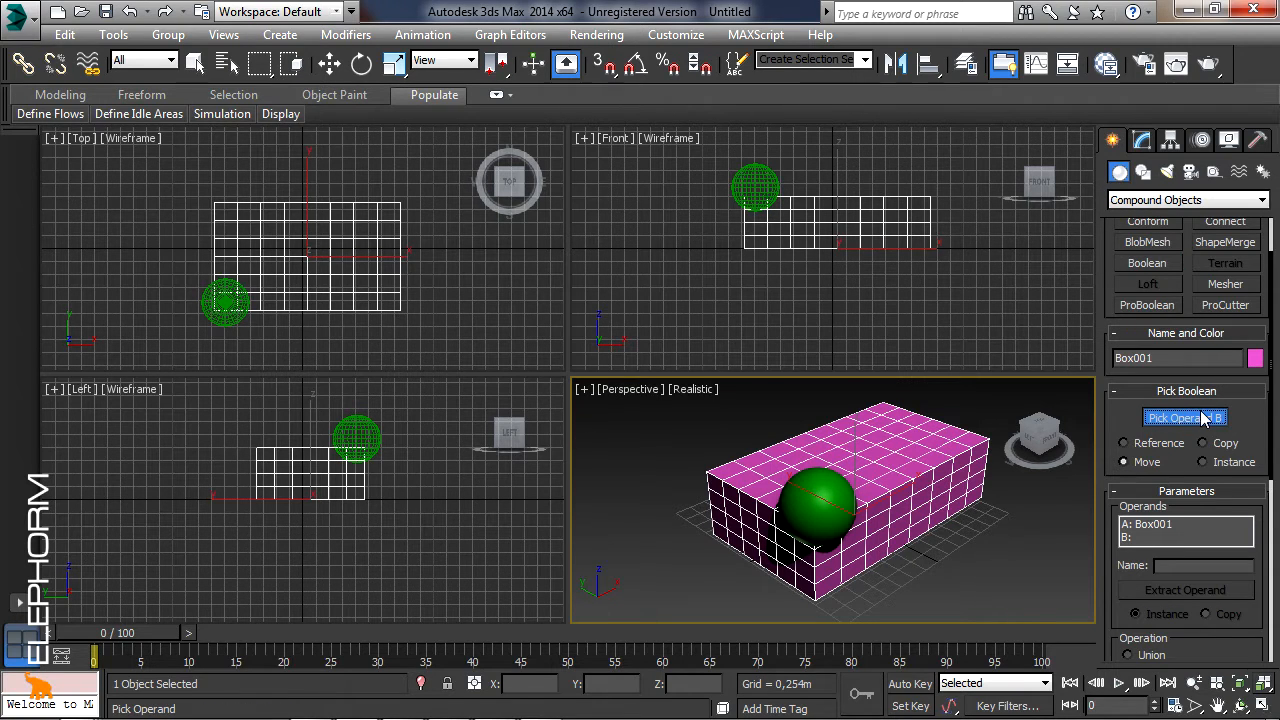
{"action": "left_click", "coordinate": [815, 500]}
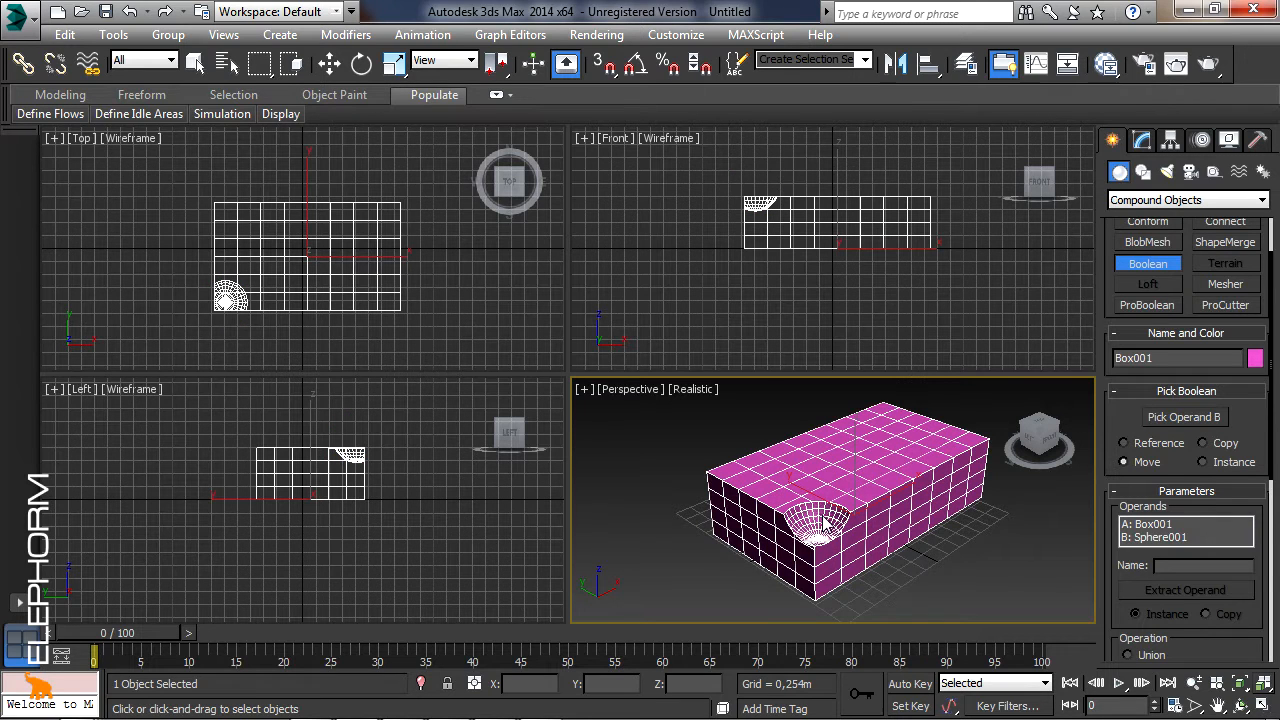
Step: Try the Union and Intersection operations on the Boolean and view each result in perspective
{"action": "scroll", "coordinate": [1162, 473], "scroll_direction": "down", "scroll_amount": 5}
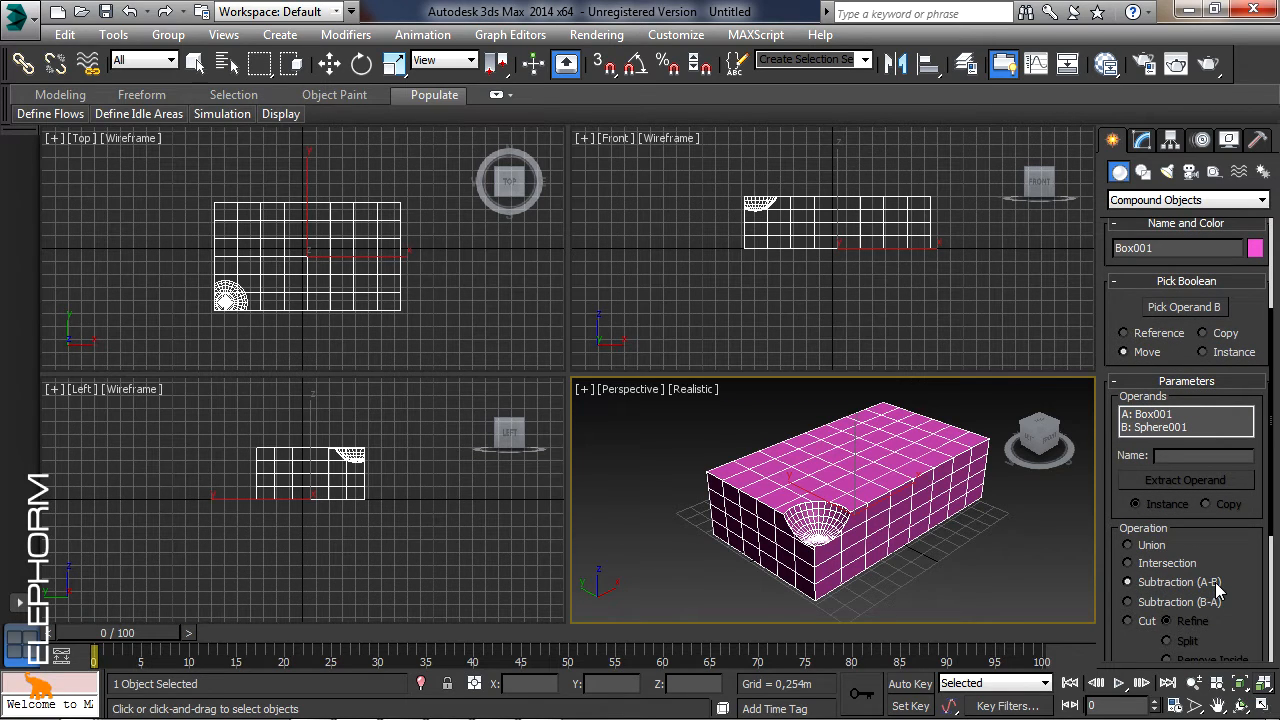
{"action": "left_click", "coordinate": [1160, 556]}
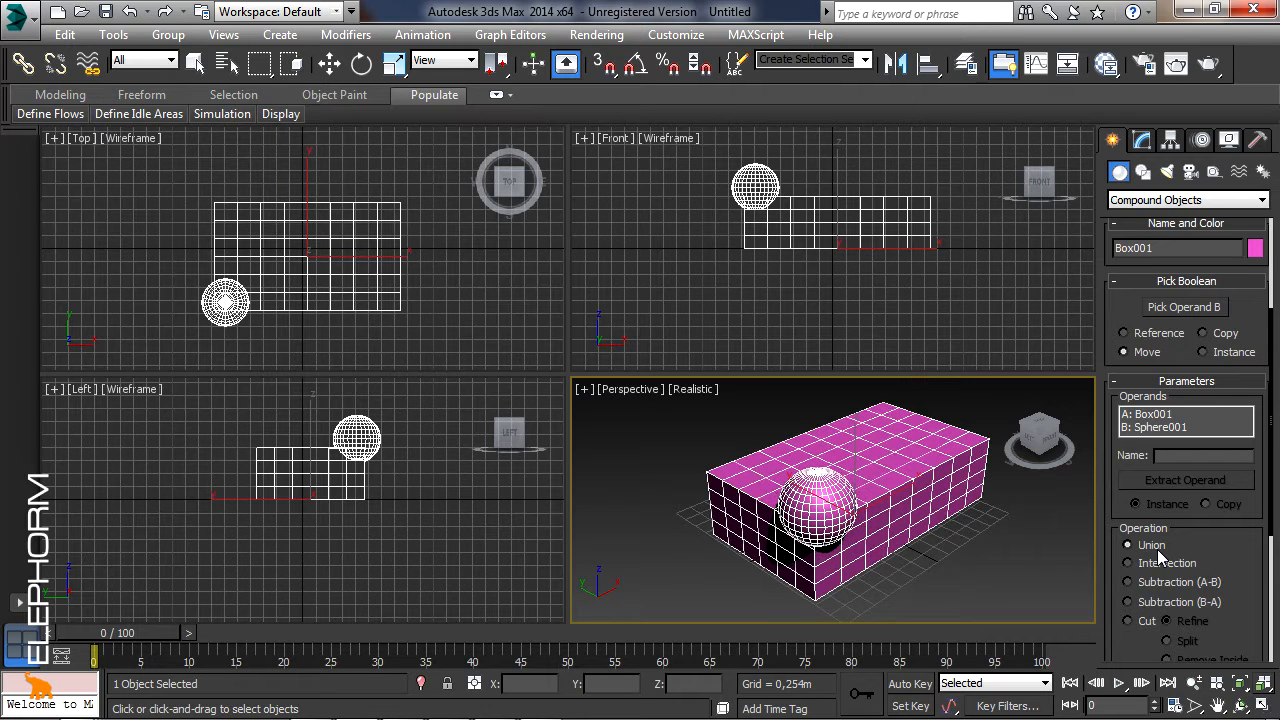
{"action": "left_click", "coordinate": [1240, 705]}
{"action": "left_click_drag", "start_coordinate": [895, 548], "coordinate": [825, 554]}
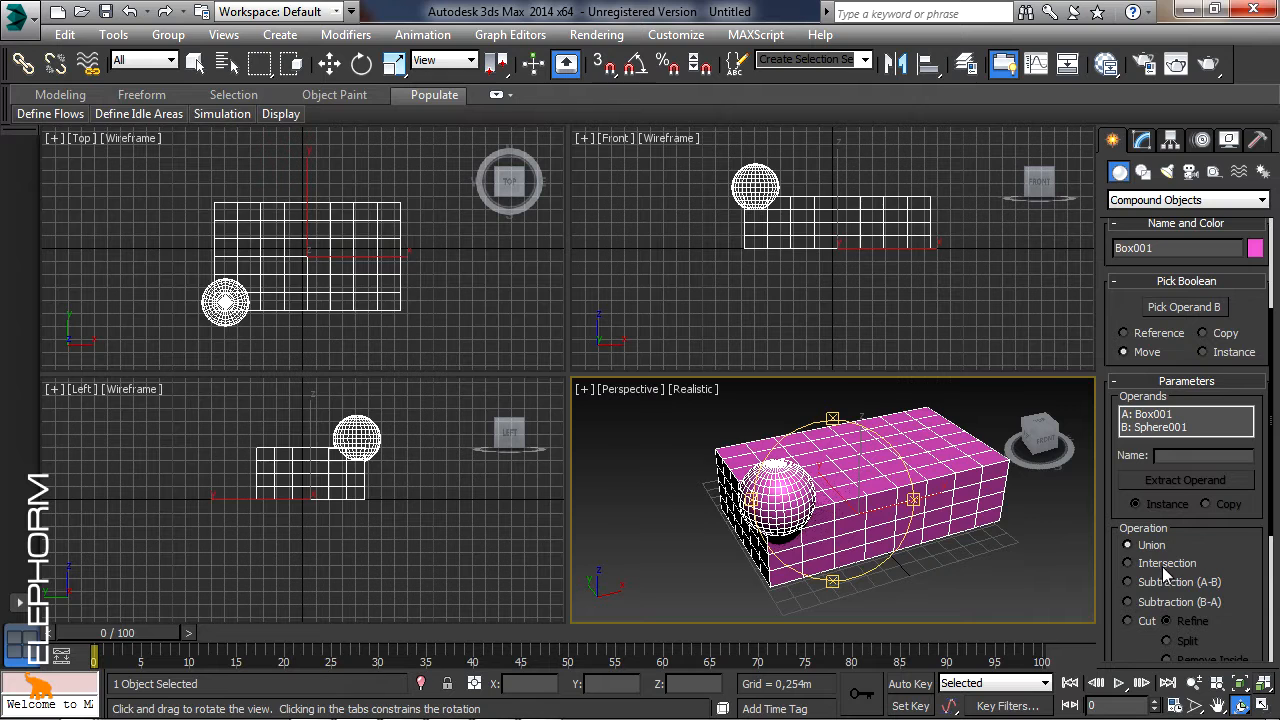
{"action": "left_click", "coordinate": [1130, 563]}
{"action": "left_click_drag", "start_coordinate": [887, 560], "coordinate": [943, 565]}
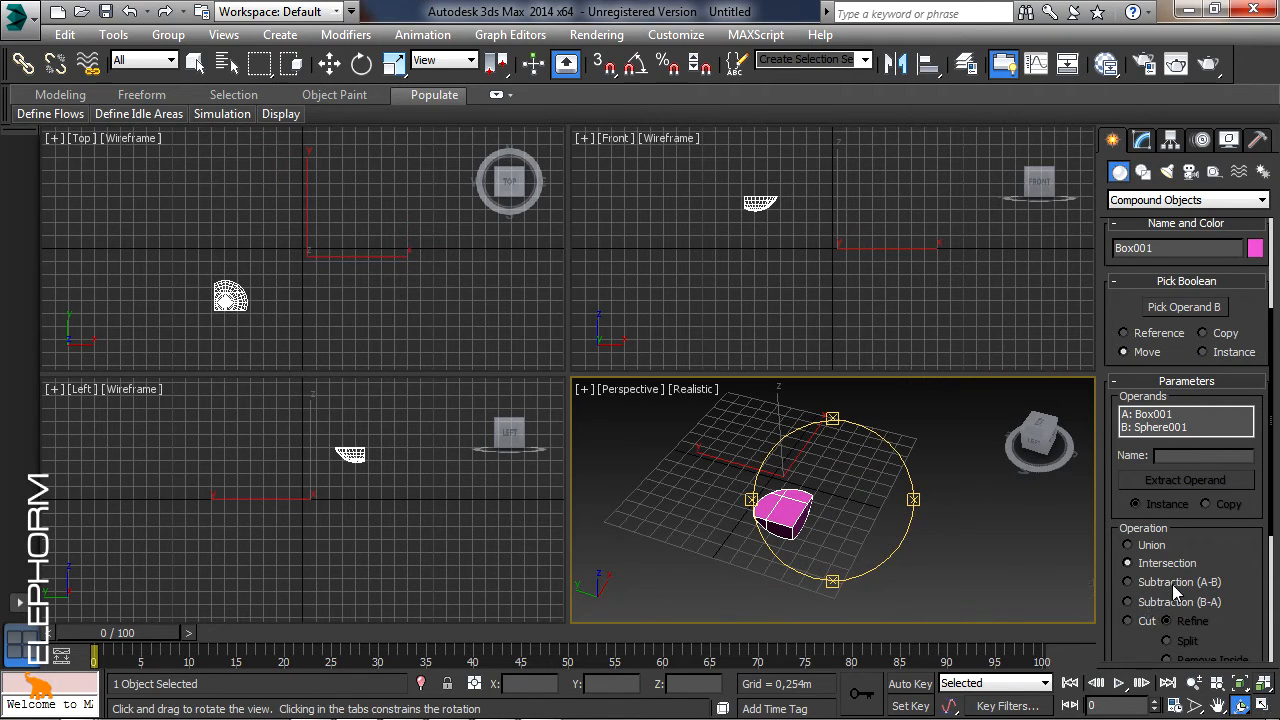
Step: Compare Subtraction (A-B) with Subtraction (B-A) and set the Boolean operation back to Subtraction (A-B)
{"action": "left_click", "coordinate": [1130, 582]}
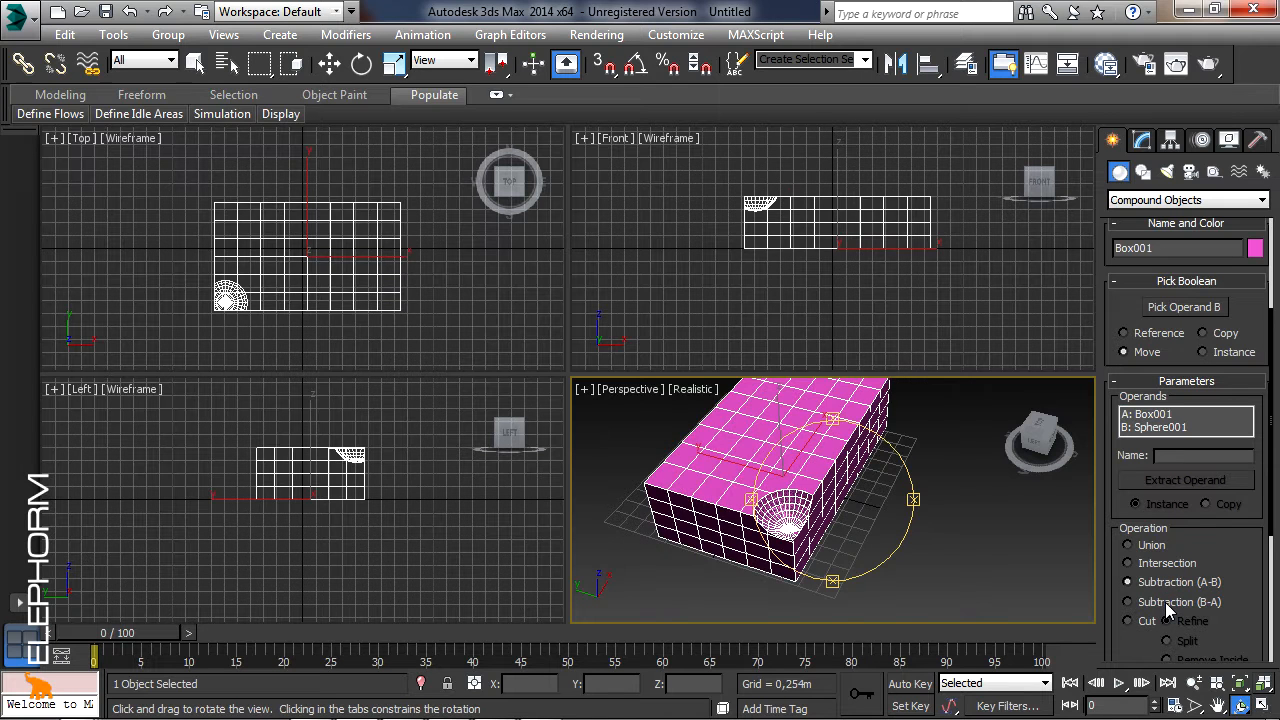
{"action": "left_click", "coordinate": [1165, 602]}
{"action": "left_click_drag", "start_coordinate": [840, 508], "coordinate": [905, 492]}
{"action": "left_click", "coordinate": [1160, 582]}
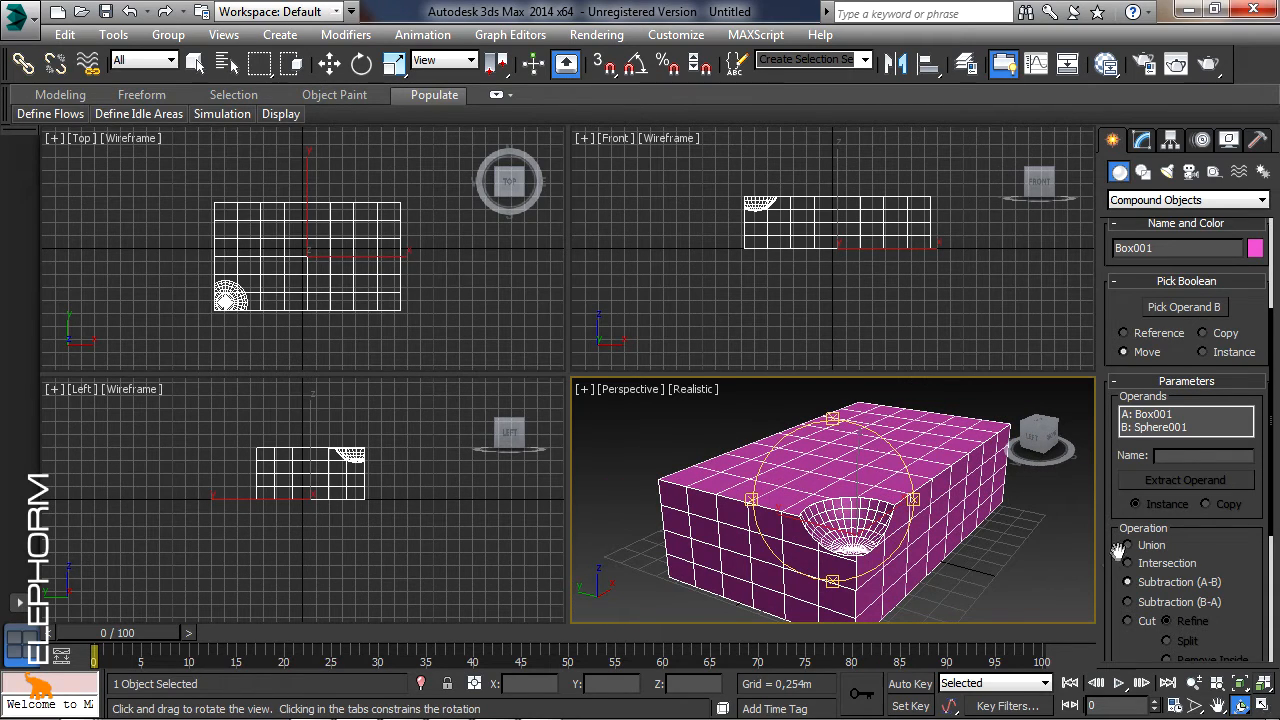
{"action": "left_click_drag", "start_coordinate": [1236, 551], "coordinate": [1176, 309]}
{"action": "left_click_drag", "start_coordinate": [1231, 374], "coordinate": [1227, 481]}
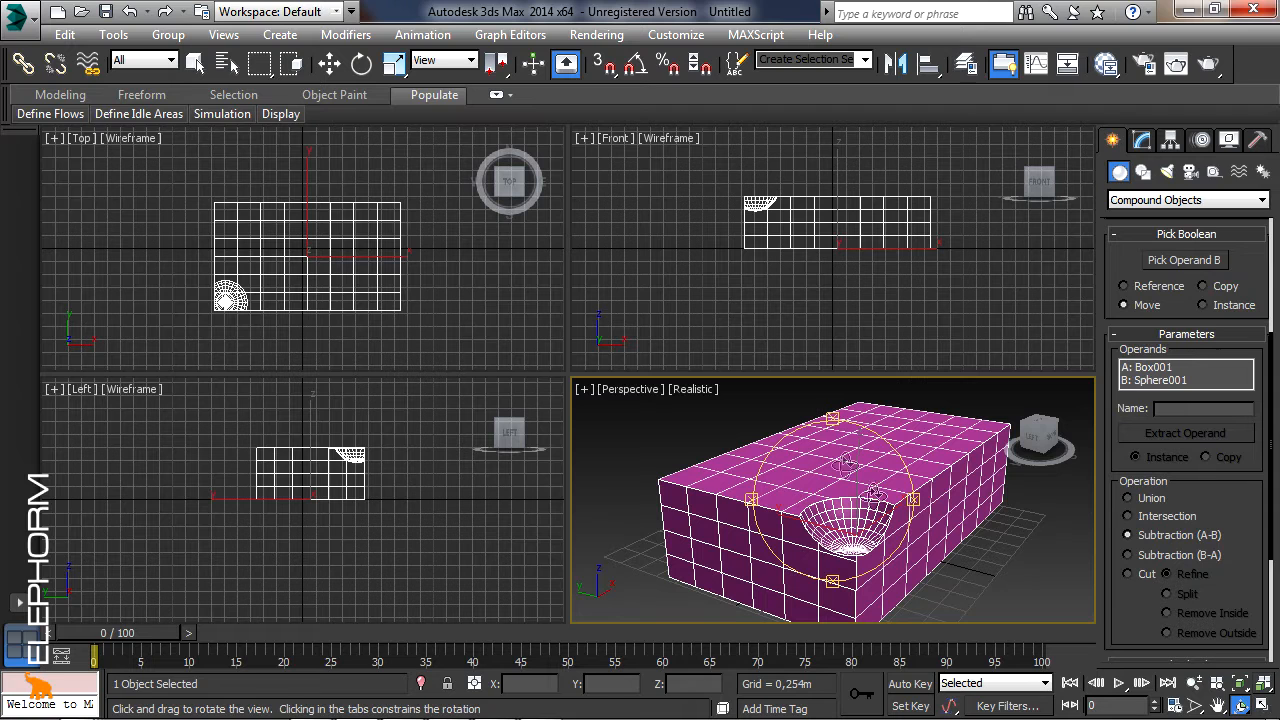
{"action": "left_click_drag", "start_coordinate": [1229, 496], "coordinate": [1230, 536]}
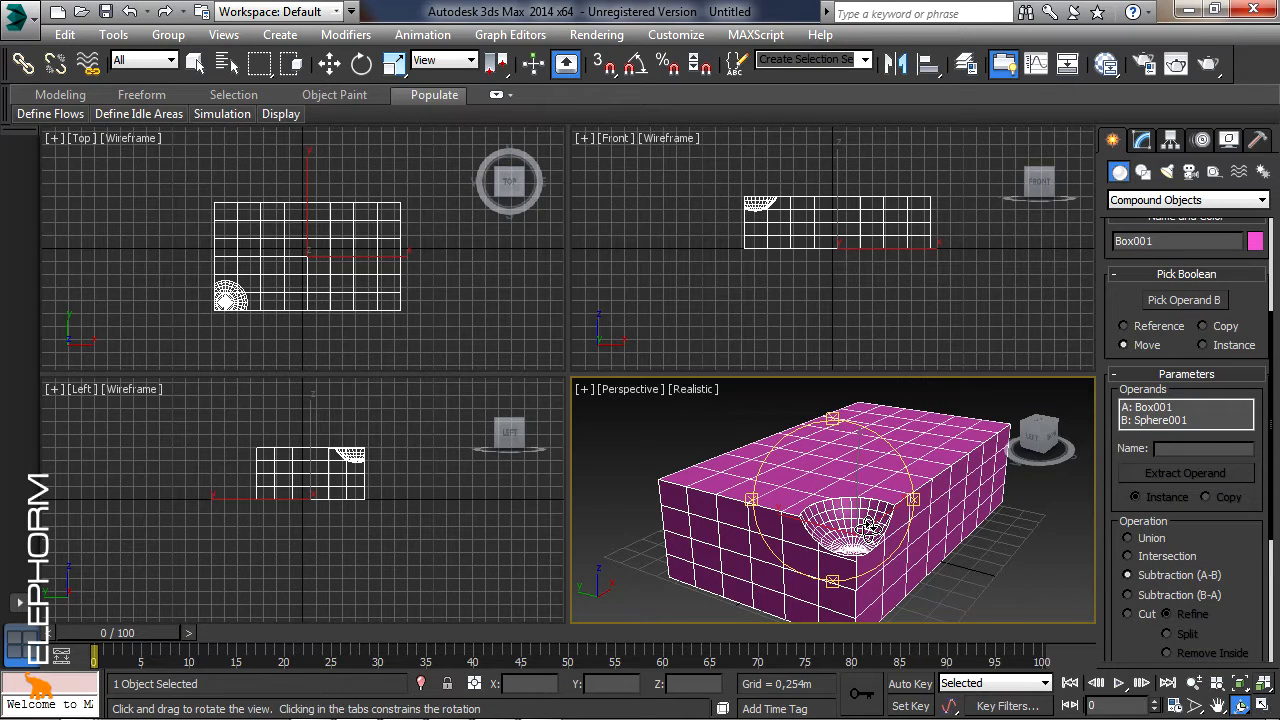
Step: Render a close-up of the spherical cut in the perspective view, and close the rendered frame after checking it
{"action": "scroll", "coordinate": [869, 527], "scroll_direction": "up", "scroll_amount": 5}
{"action": "scroll", "coordinate": [869, 527], "scroll_direction": "down", "scroll_amount": 5}
{"action": "scroll", "coordinate": [870, 534], "scroll_direction": "up", "scroll_amount": 5}
{"action": "mouse_move", "coordinate": [889, 521]}
{"action": "middle_mouse_down"}
{"action": "mouse_move", "coordinate": [833, 554]}
{"action": "mouse_move", "coordinate": [877, 508]}
{"action": "mouse_move", "coordinate": [892, 514]}
{"action": "middle_mouse_up"}
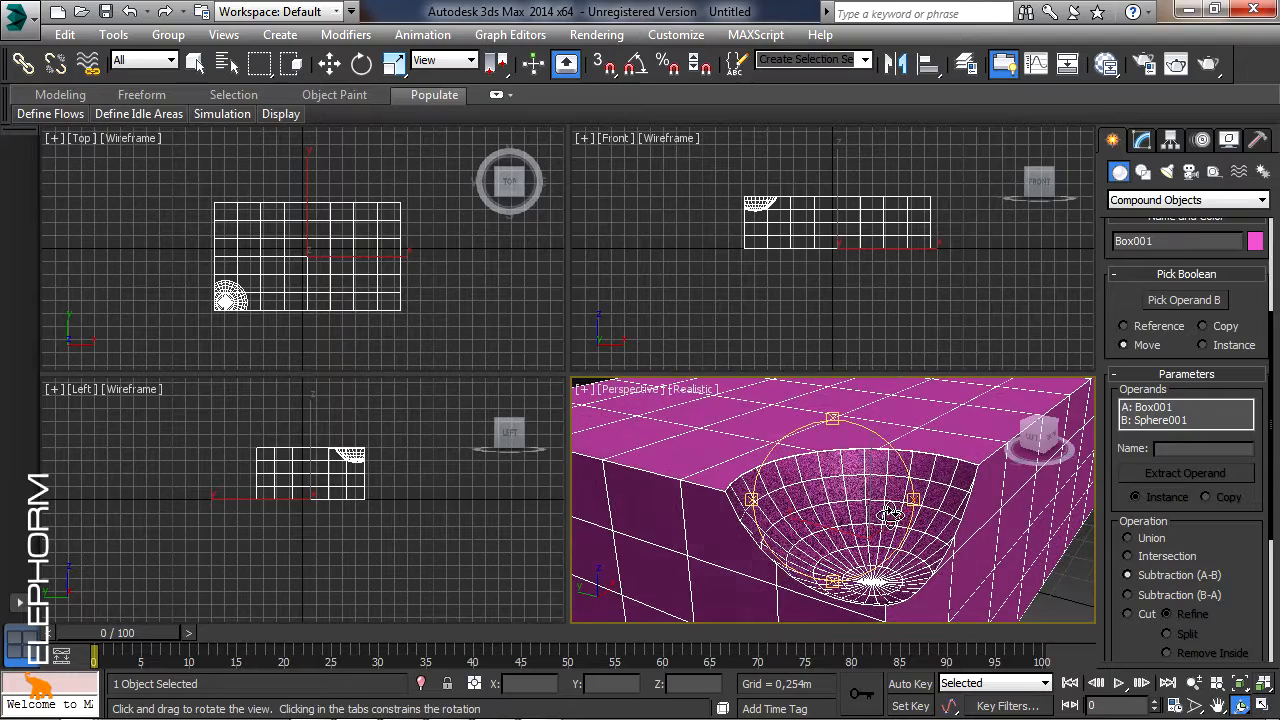
{"action": "left_click_drag", "start_coordinate": [890, 512], "coordinate": [883, 513]}
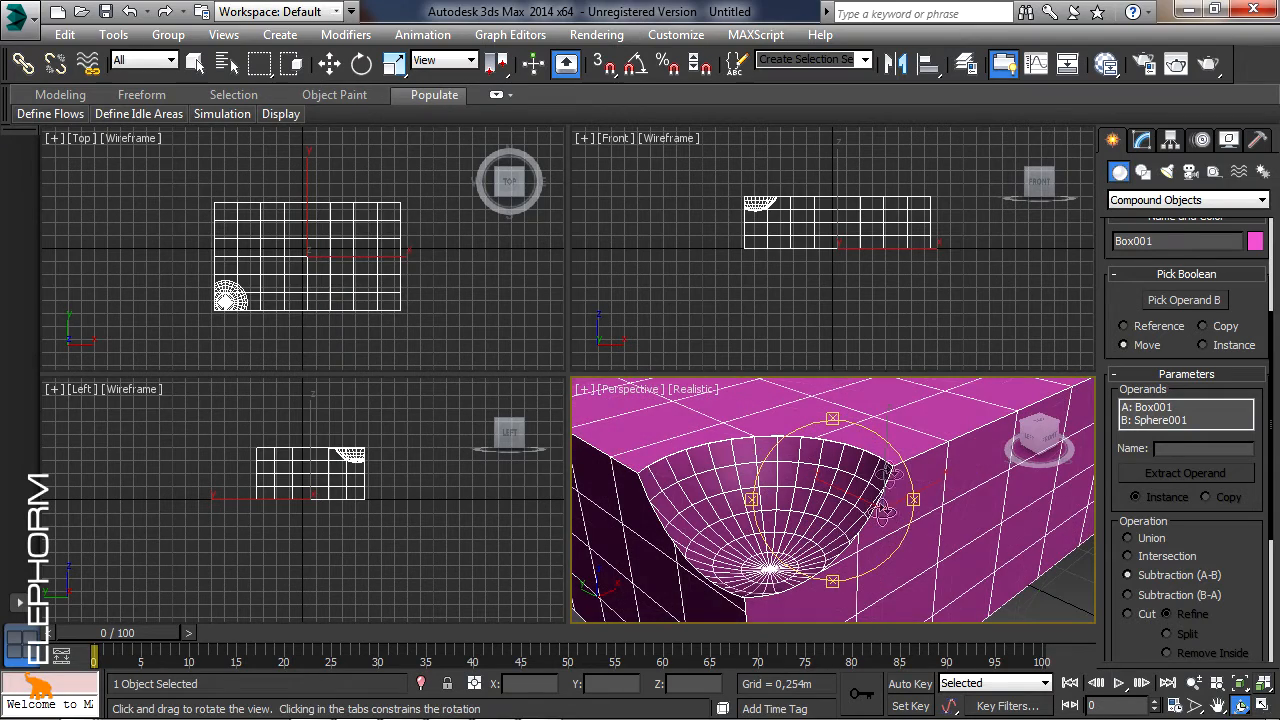
{"action": "left_click", "coordinate": [1208, 65]}
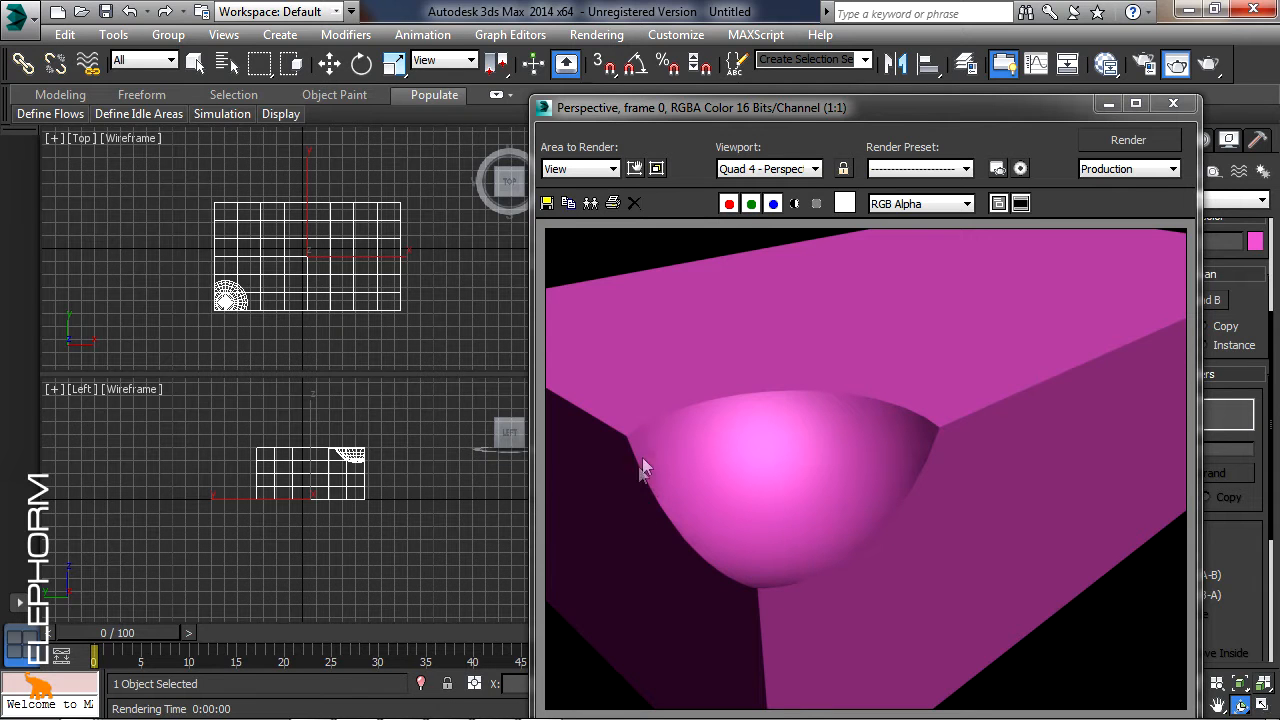
{"action": "left_click", "coordinate": [1178, 102]}
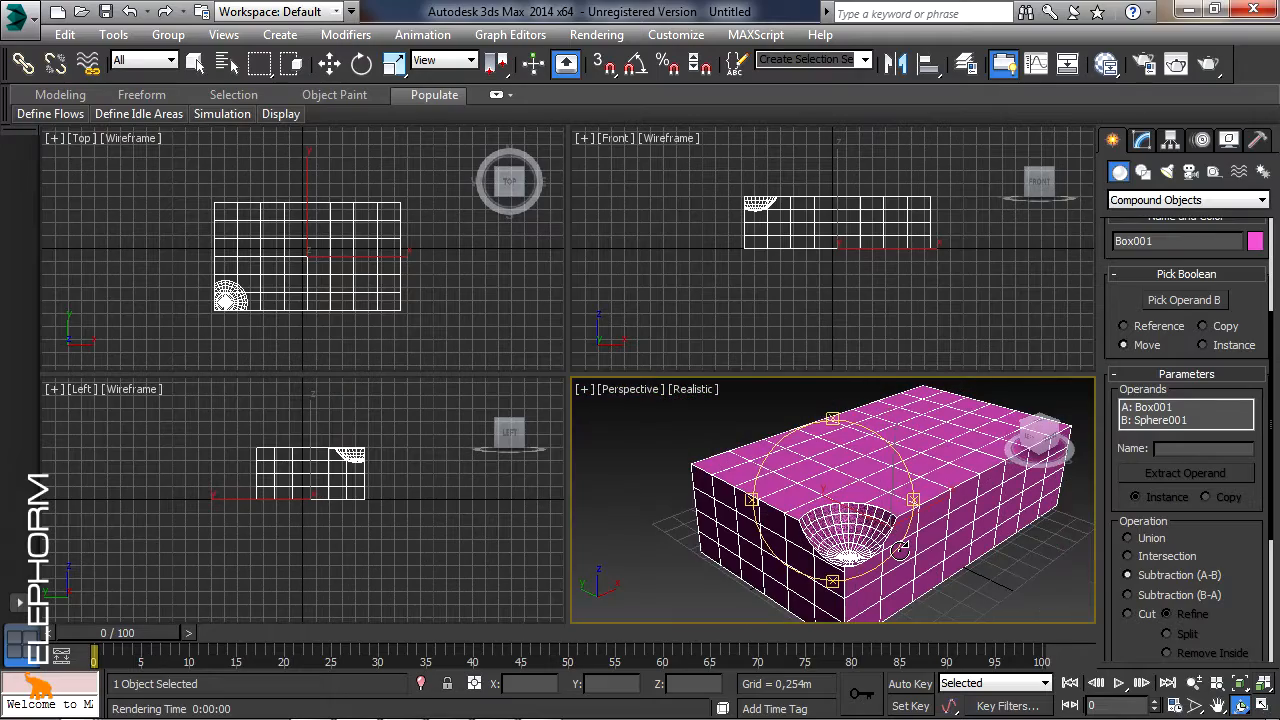
Step: Examine the mesh edges around the spherical cut at the box corner from several angles
{"action": "left_click_drag", "start_coordinate": [859, 503], "coordinate": [890, 518]}
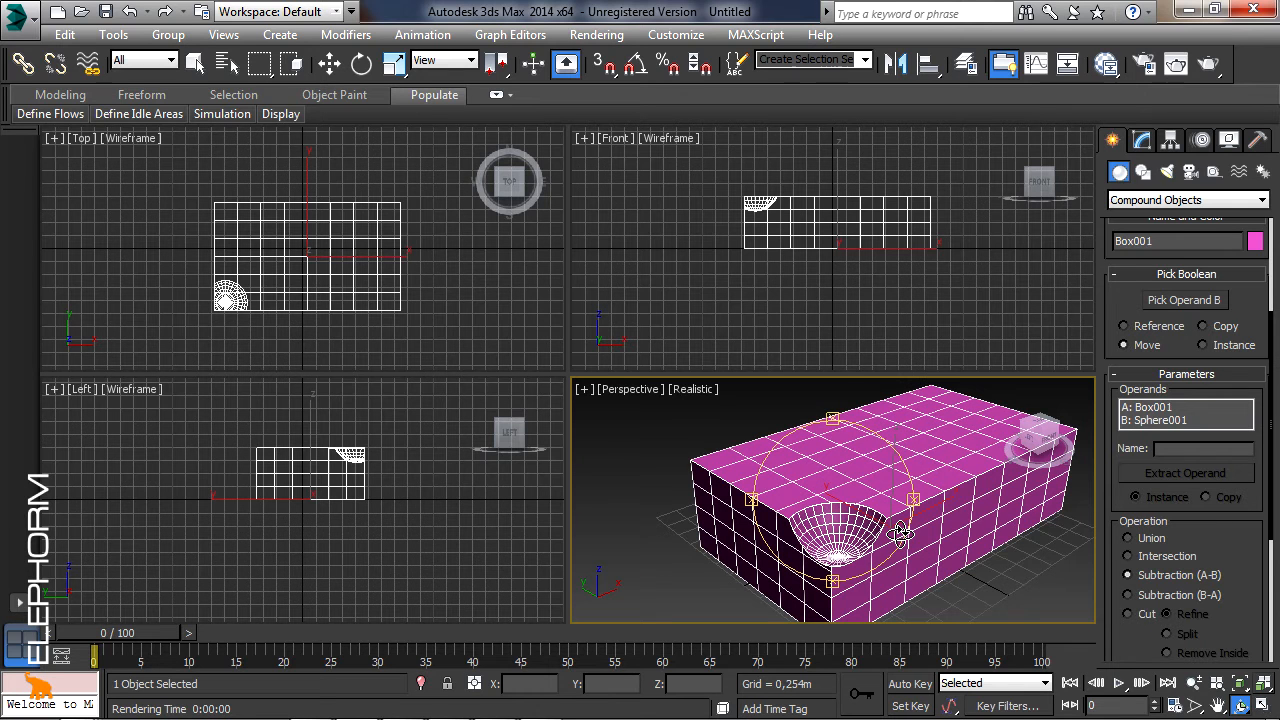
{"action": "scroll", "coordinate": [900, 535], "scroll_direction": "up", "scroll_amount": 5}
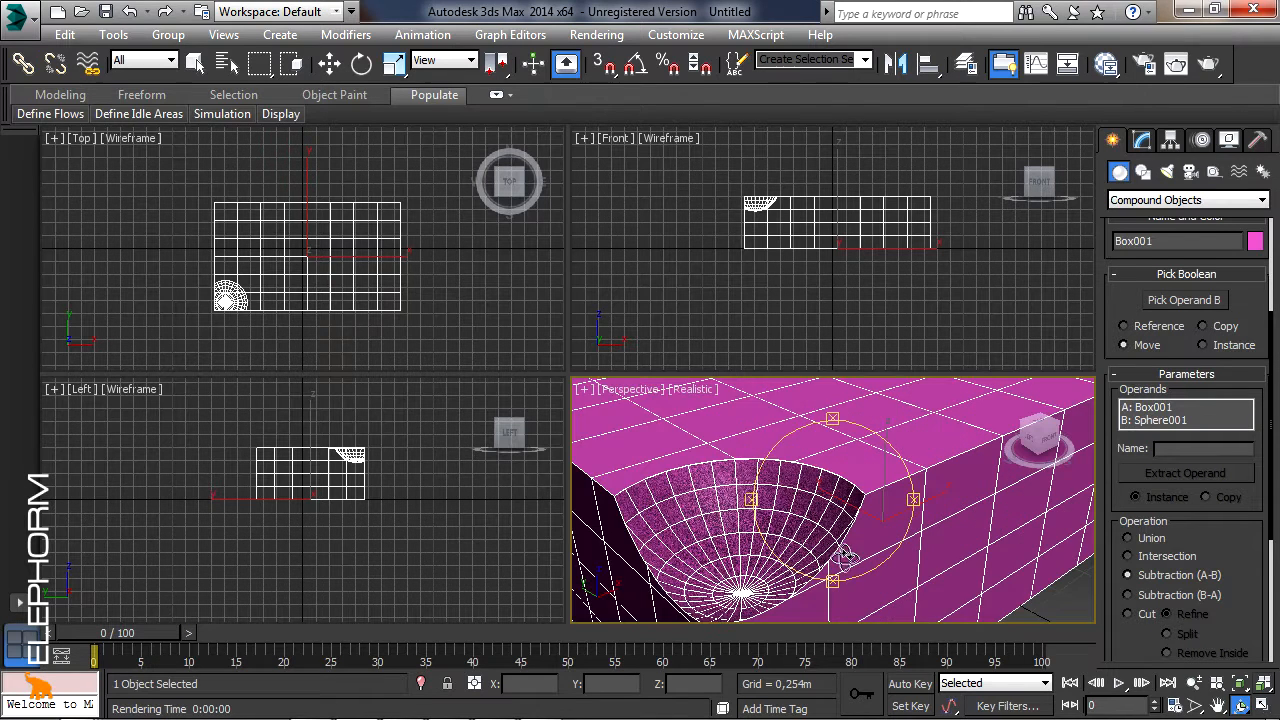
{"action": "scroll", "coordinate": [845, 557], "scroll_direction": "up", "scroll_amount": 1}
{"action": "left_click_drag", "start_coordinate": [768, 533], "coordinate": [866, 513]}
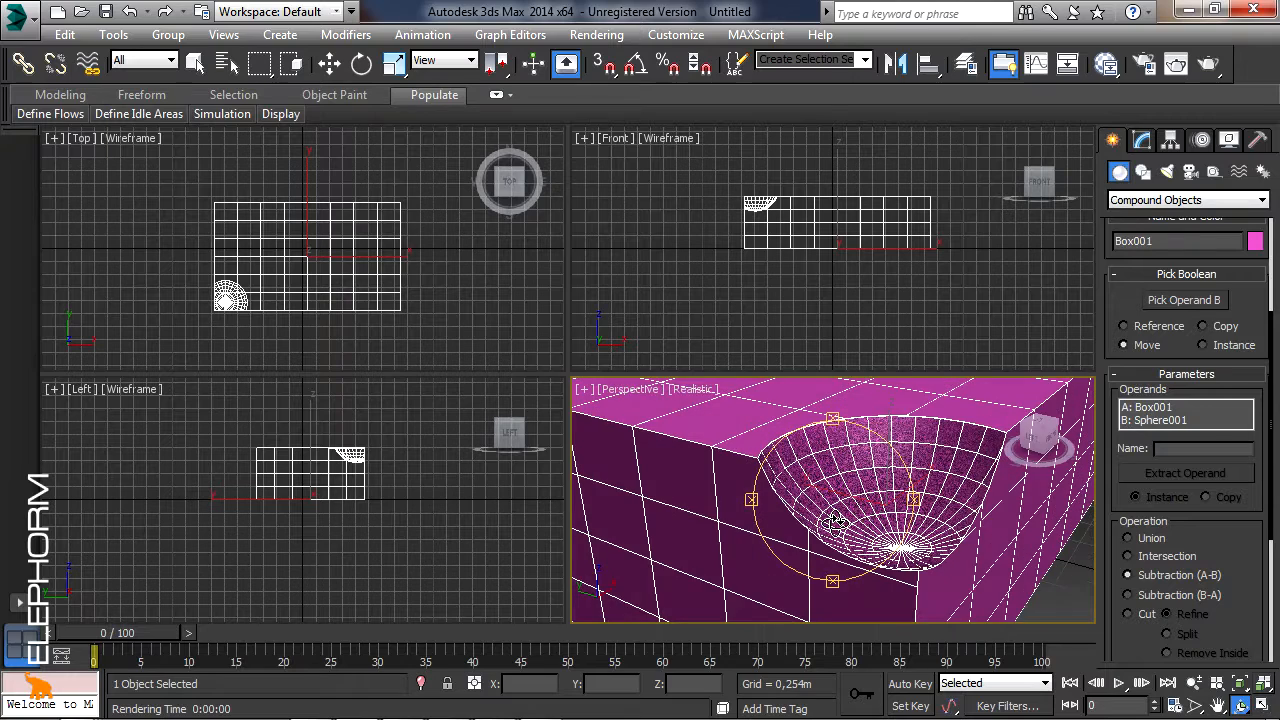
{"action": "scroll", "coordinate": [835, 520], "scroll_direction": "down", "scroll_amount": 6}
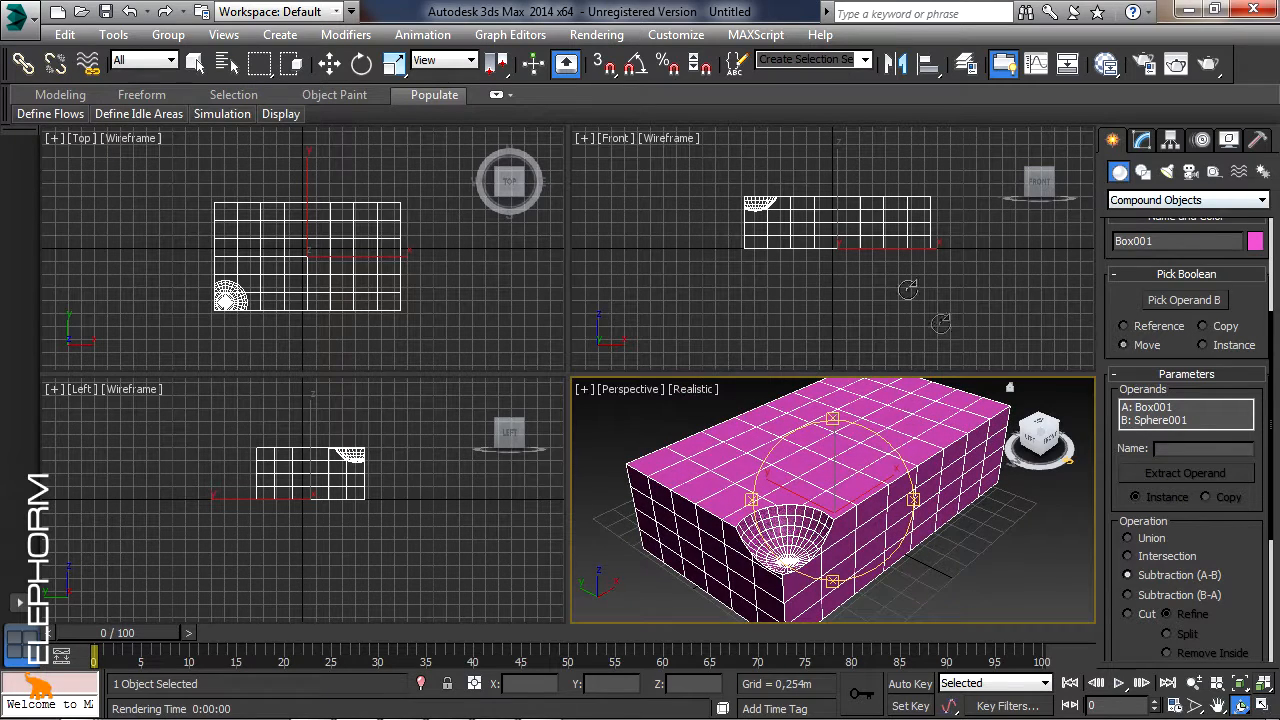
Step: Edit box operand A beneath the Boolean, setting its length segments to 9 and its length to 3,09m
{"action": "scroll", "coordinate": [1245, 292], "scroll_direction": "up", "scroll_amount": 5}
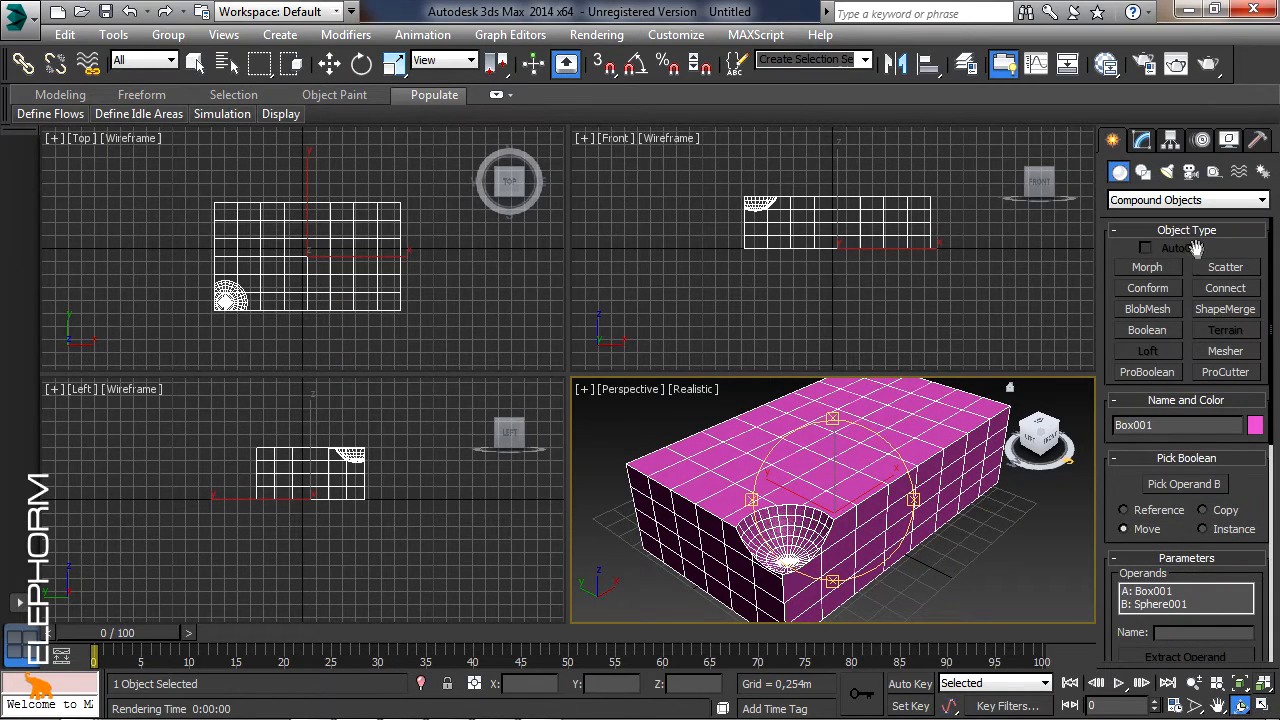
{"action": "left_click", "coordinate": [1143, 142]}
{"action": "left_click", "coordinate": [1119, 222]}
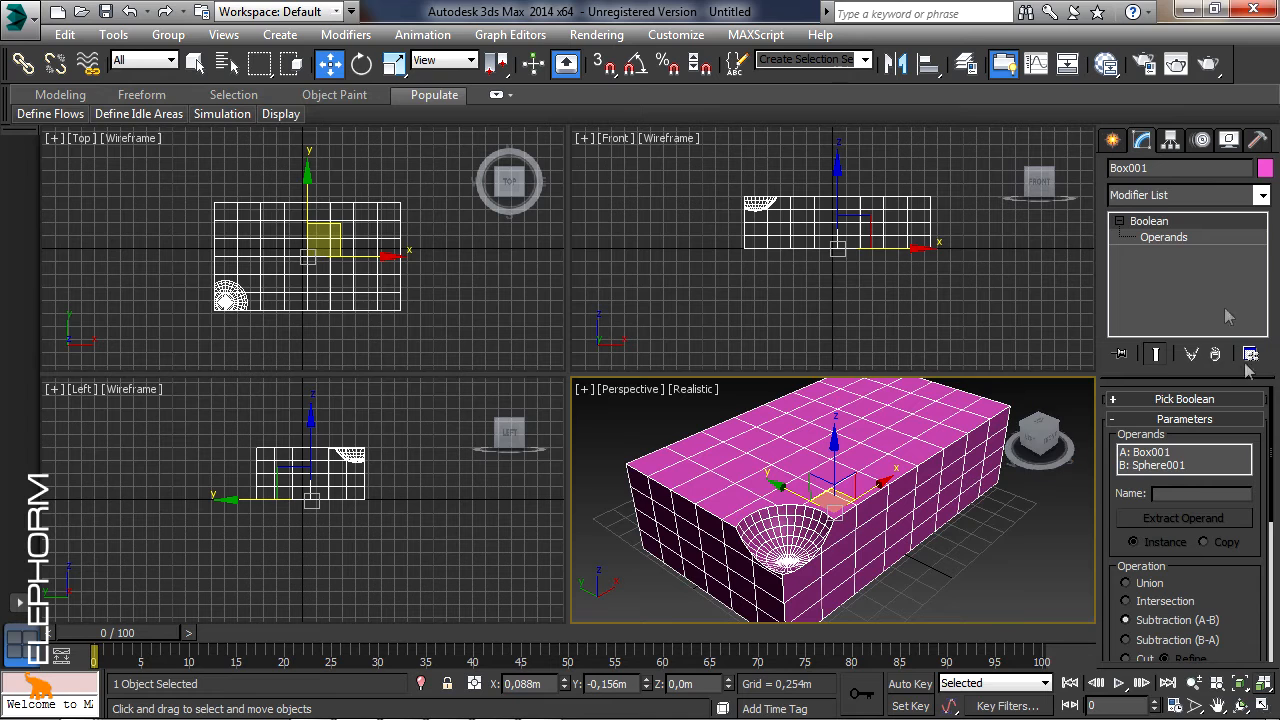
{"action": "left_click", "coordinate": [1181, 238]}
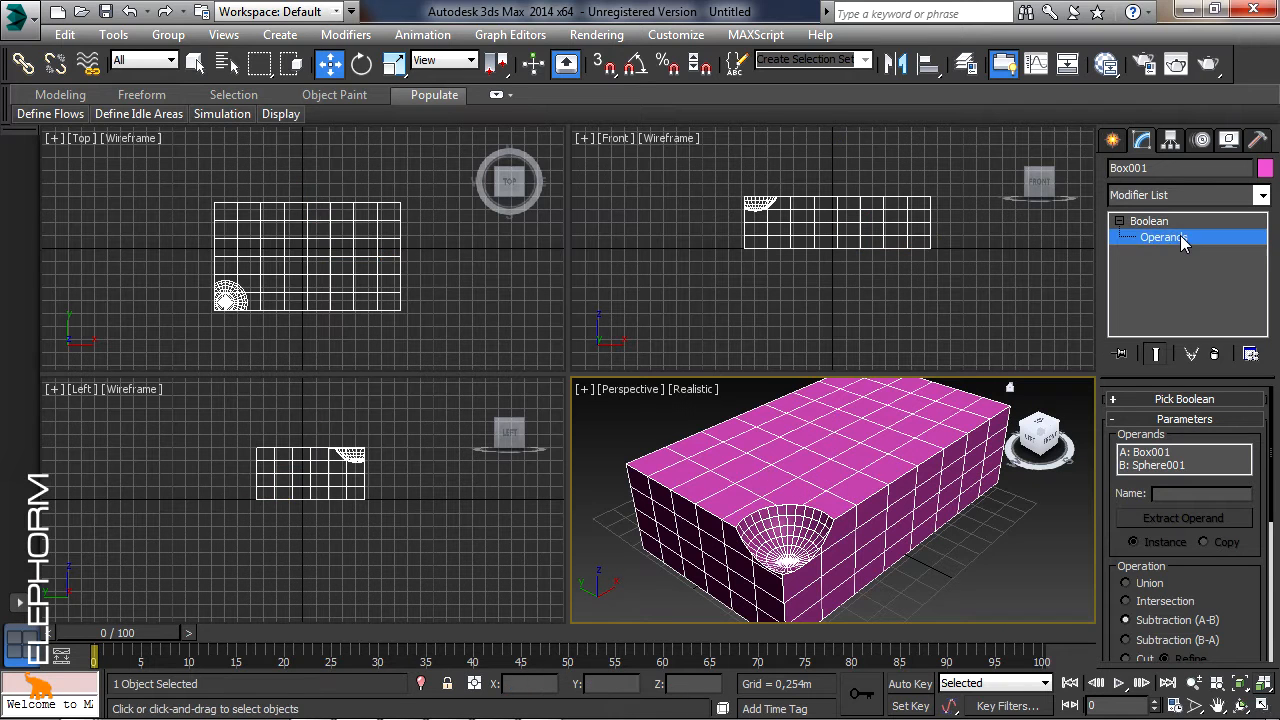
{"action": "left_click", "coordinate": [1159, 454]}
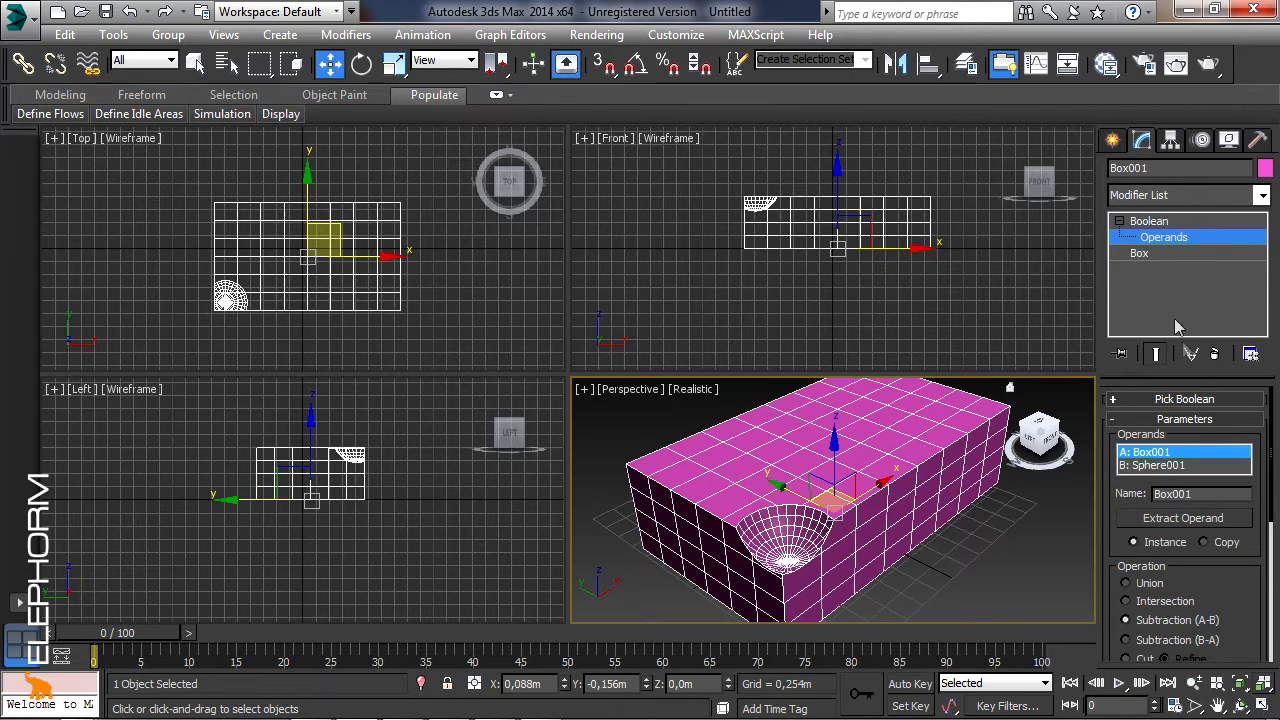
{"action": "left_click", "coordinate": [1160, 255]}
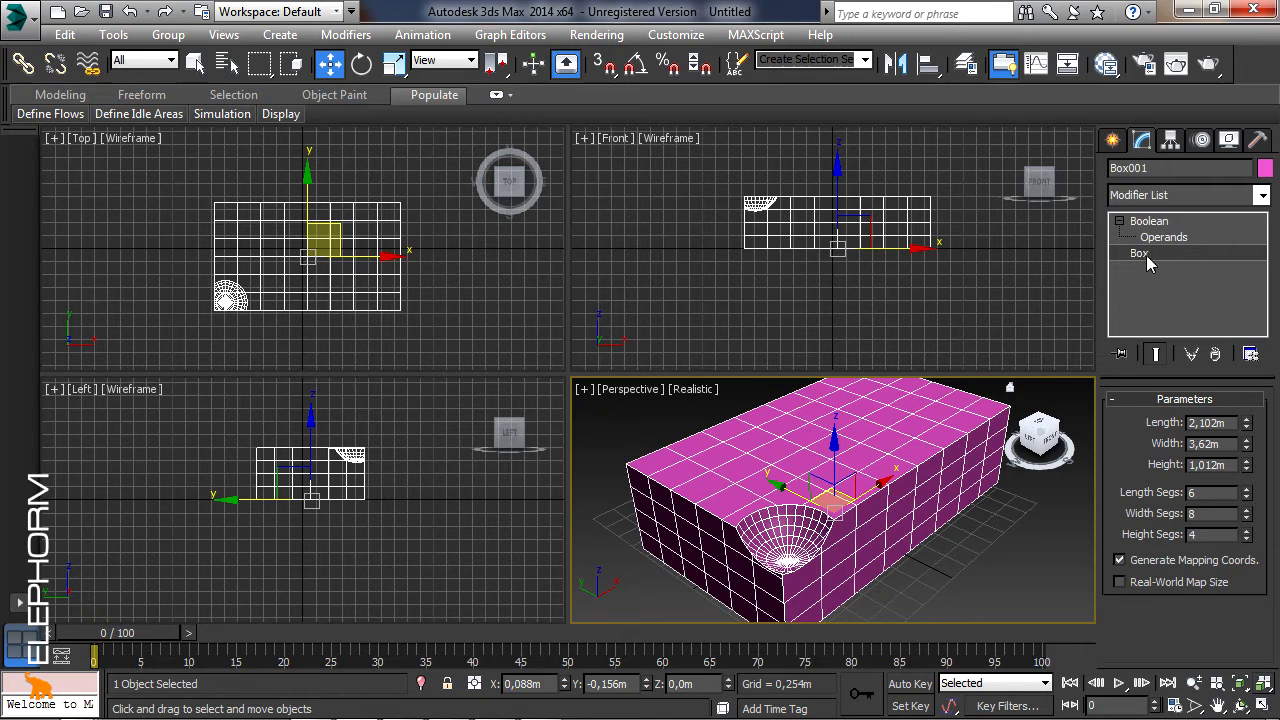
{"action": "left_click", "coordinate": [1246, 488]}
{"action": "left_click", "coordinate": [1246, 488]}
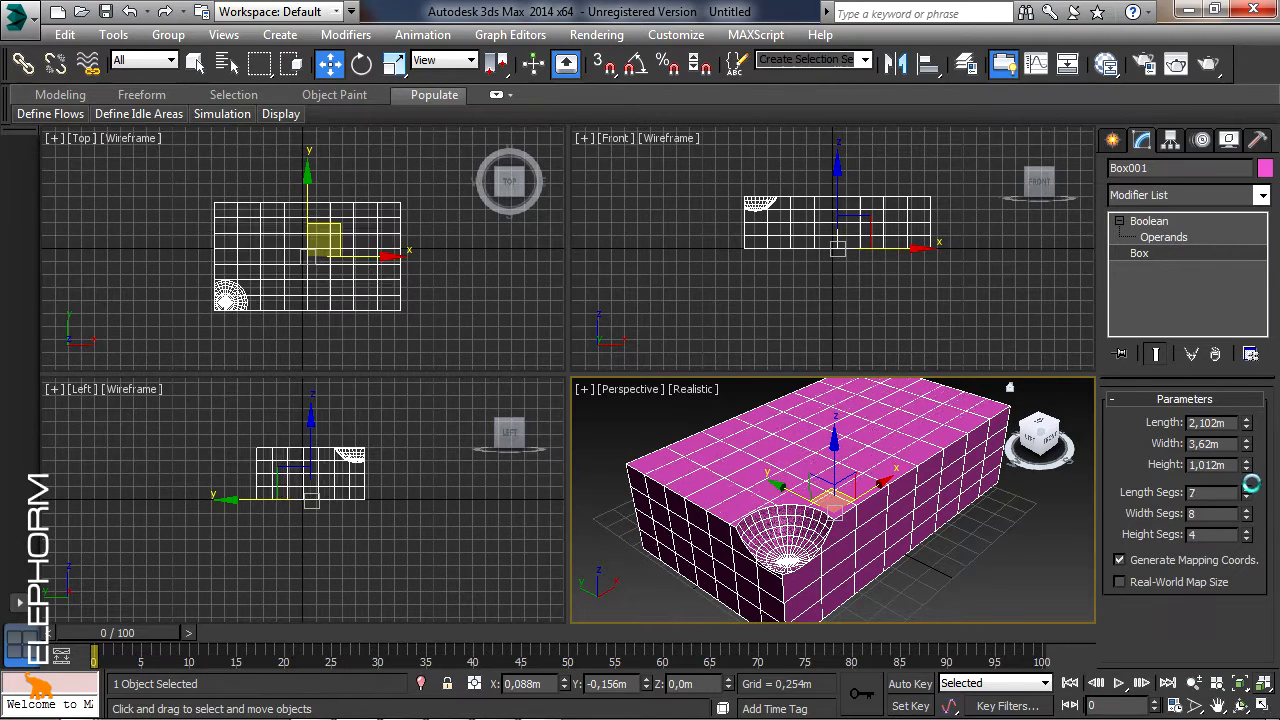
{"action": "left_click", "coordinate": [1246, 488]}
{"action": "left_click_drag", "start_coordinate": [1246, 424], "coordinate": [1274, 370]}
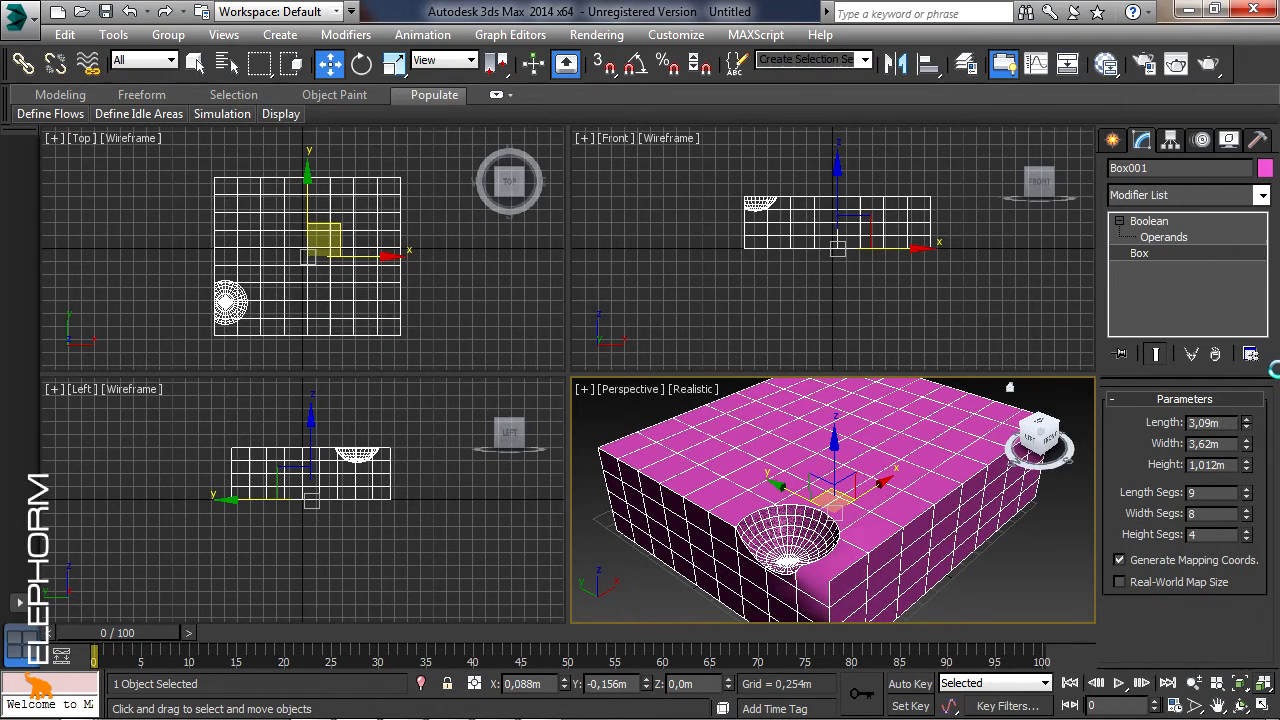
Step: Render the perspective view to check the spherical cut in the lengthened box, and close the rendered frame
{"action": "middle_click_drag", "start_coordinate": [831, 555], "coordinate": [863, 533], "text": "alt"}
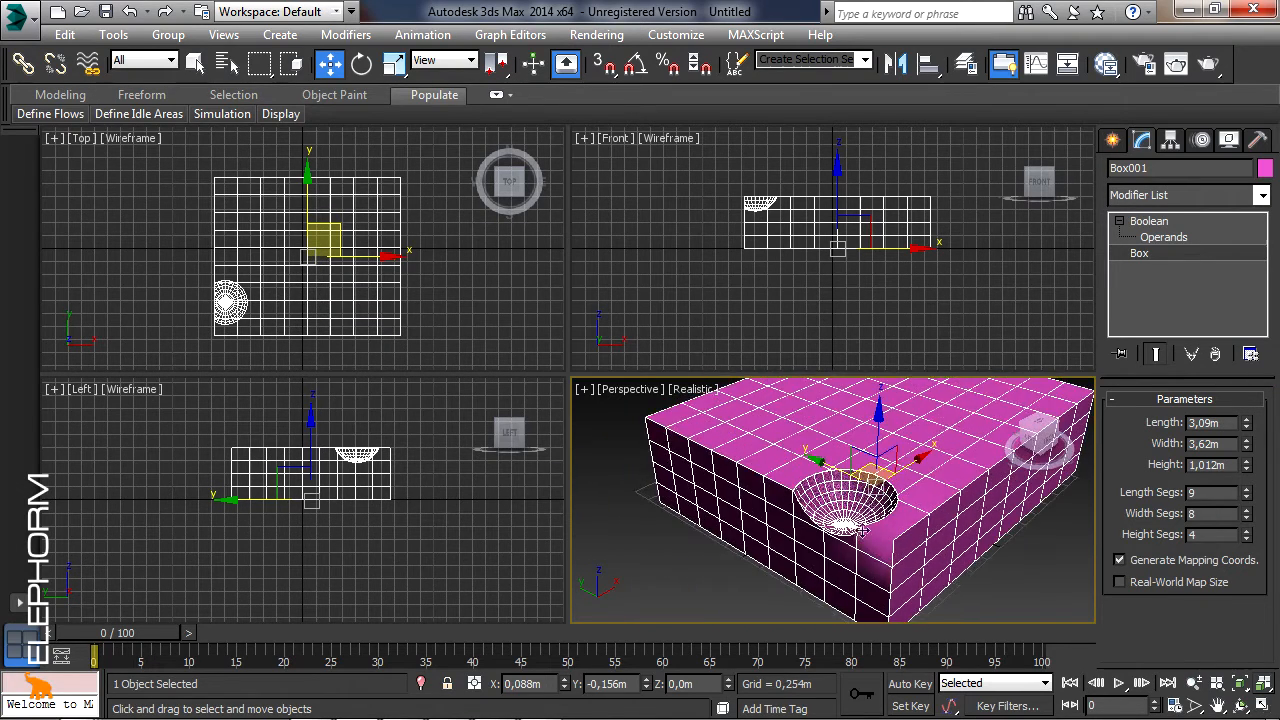
{"action": "left_click", "coordinate": [1209, 64]}
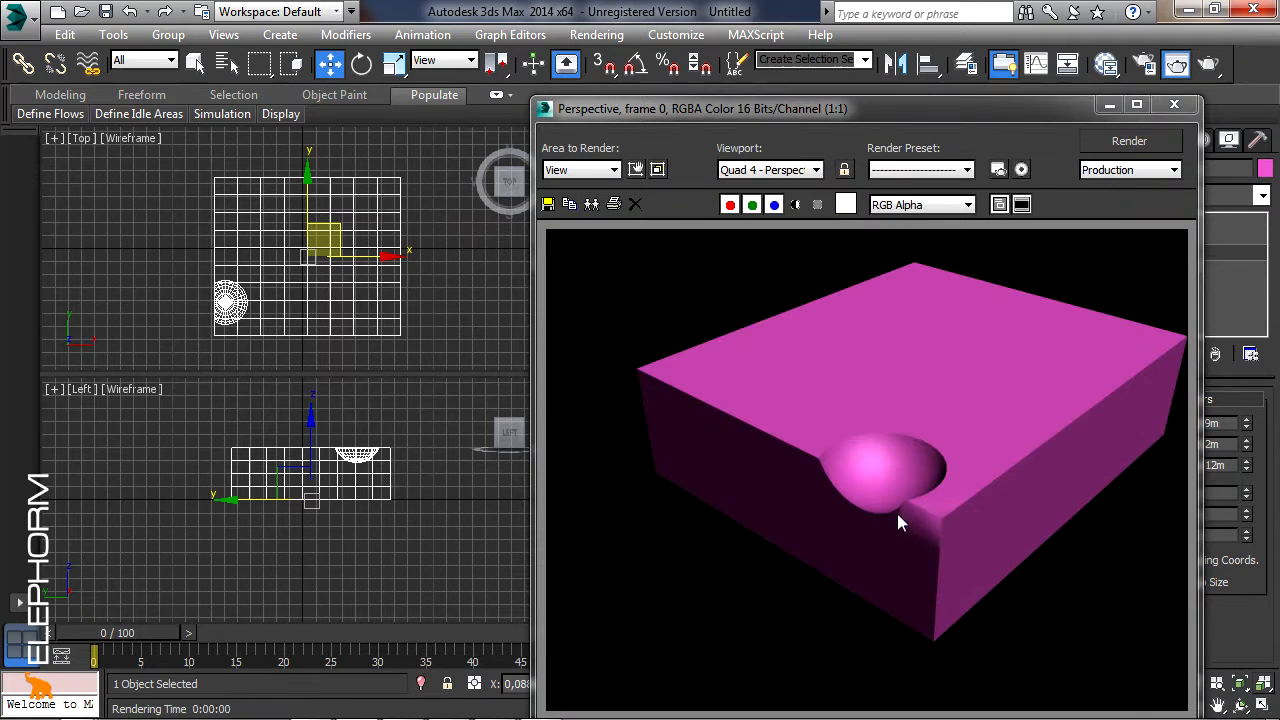
{"action": "left_click", "coordinate": [1174, 104]}
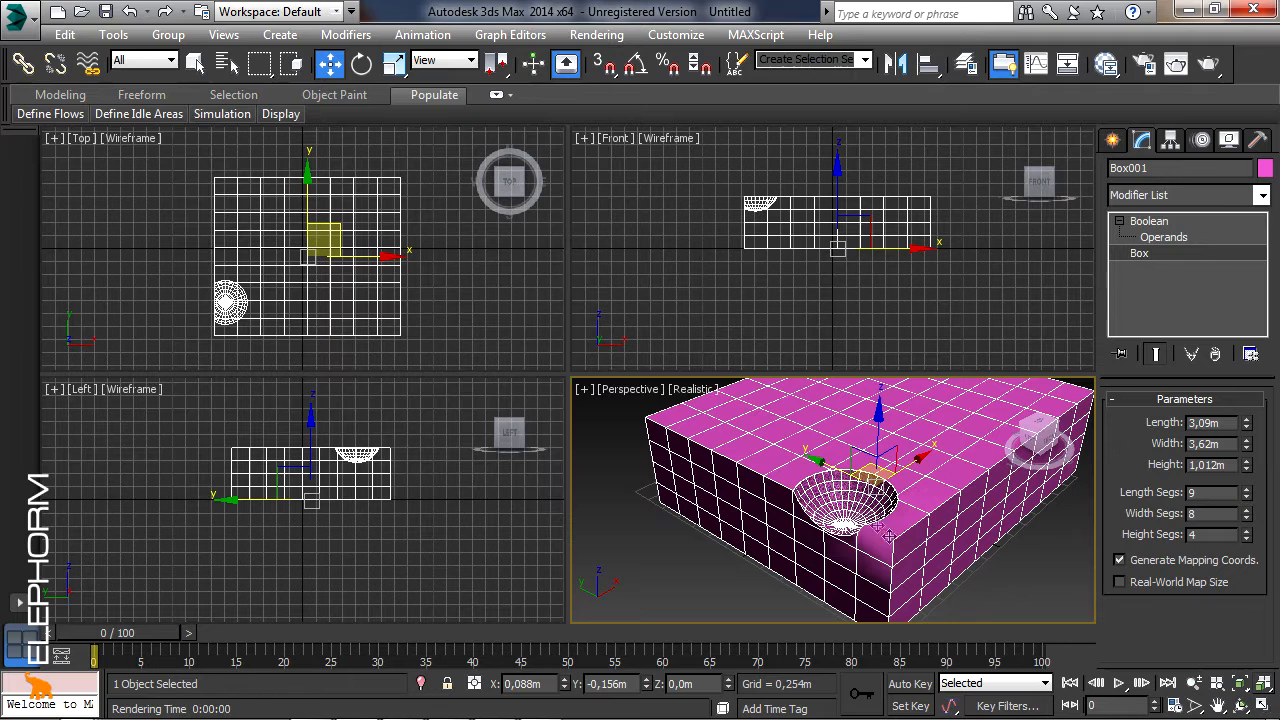
{"action": "mouse_move", "coordinate": [916, 524]}
{"action": "middle_mouse_down"}
{"action": "mouse_move", "coordinate": [893, 535]}
{"action": "mouse_move", "coordinate": [903, 505]}
{"action": "middle_mouse_up"}
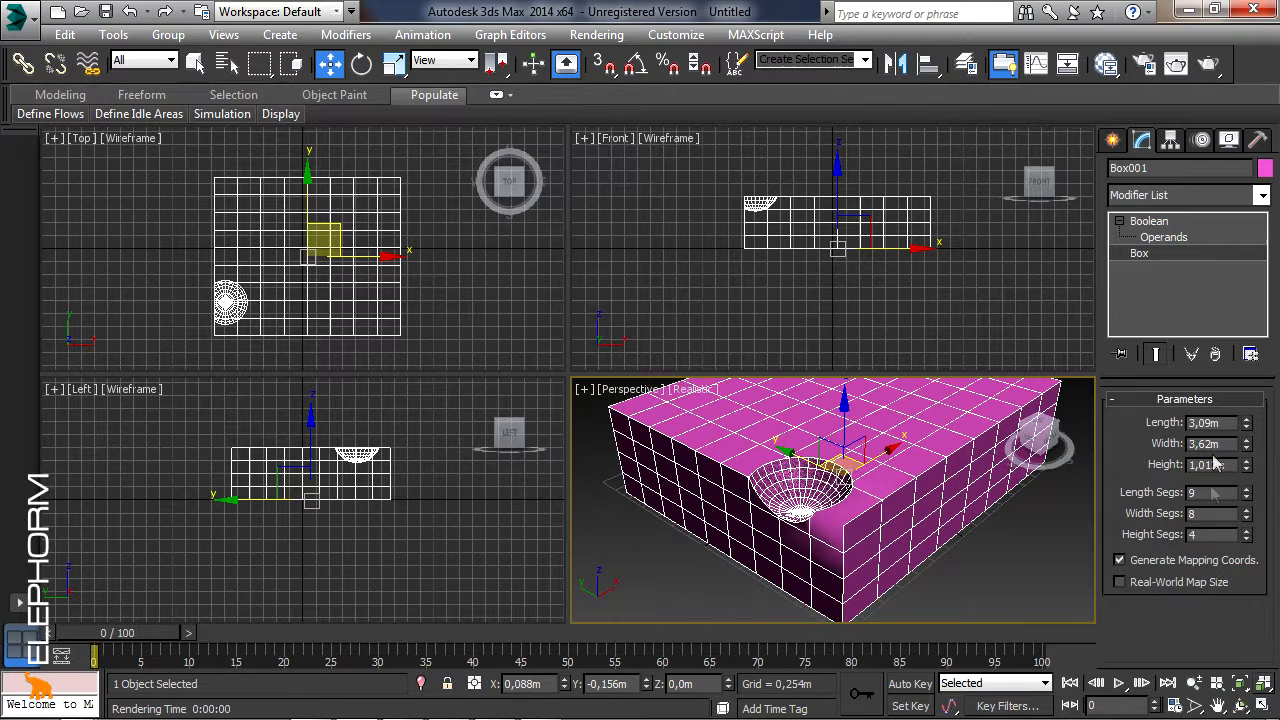
Step: Select sphere operand B, go to its Sphere level, and move the whole Boolean about 0,363m in the negative Y direction
{"action": "left_click", "coordinate": [1164, 238]}
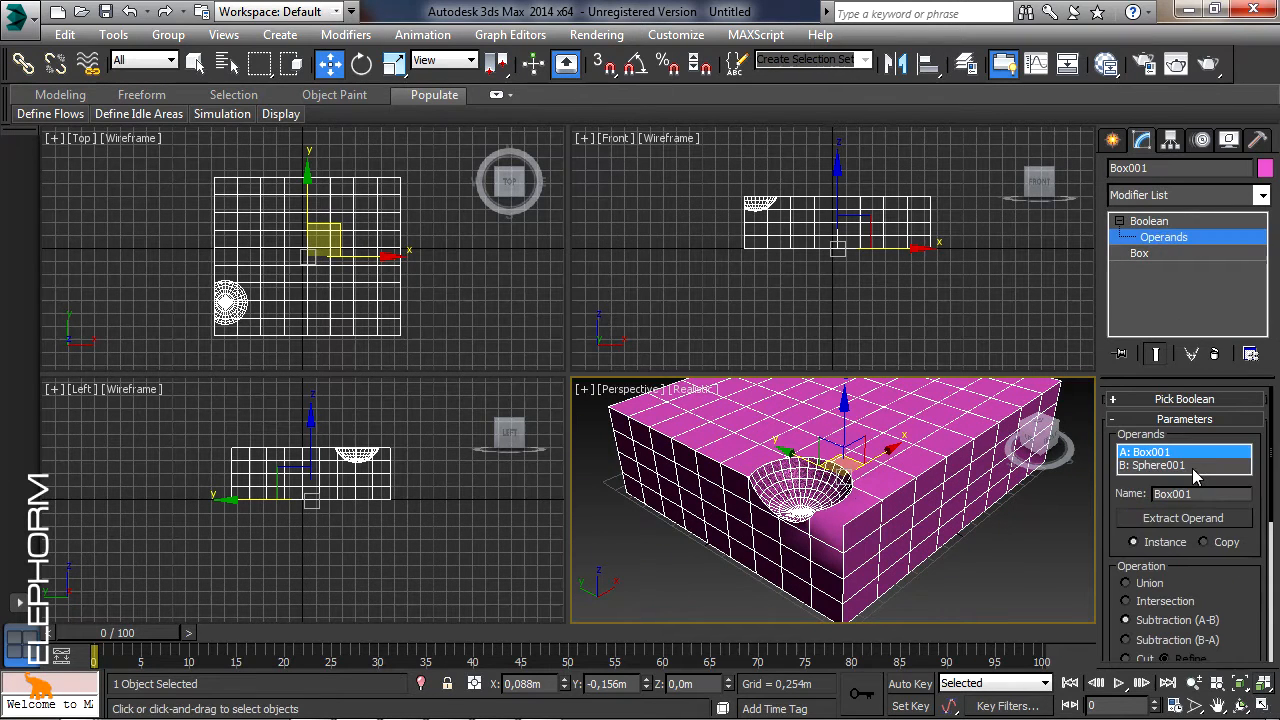
{"action": "left_click", "coordinate": [1160, 465]}
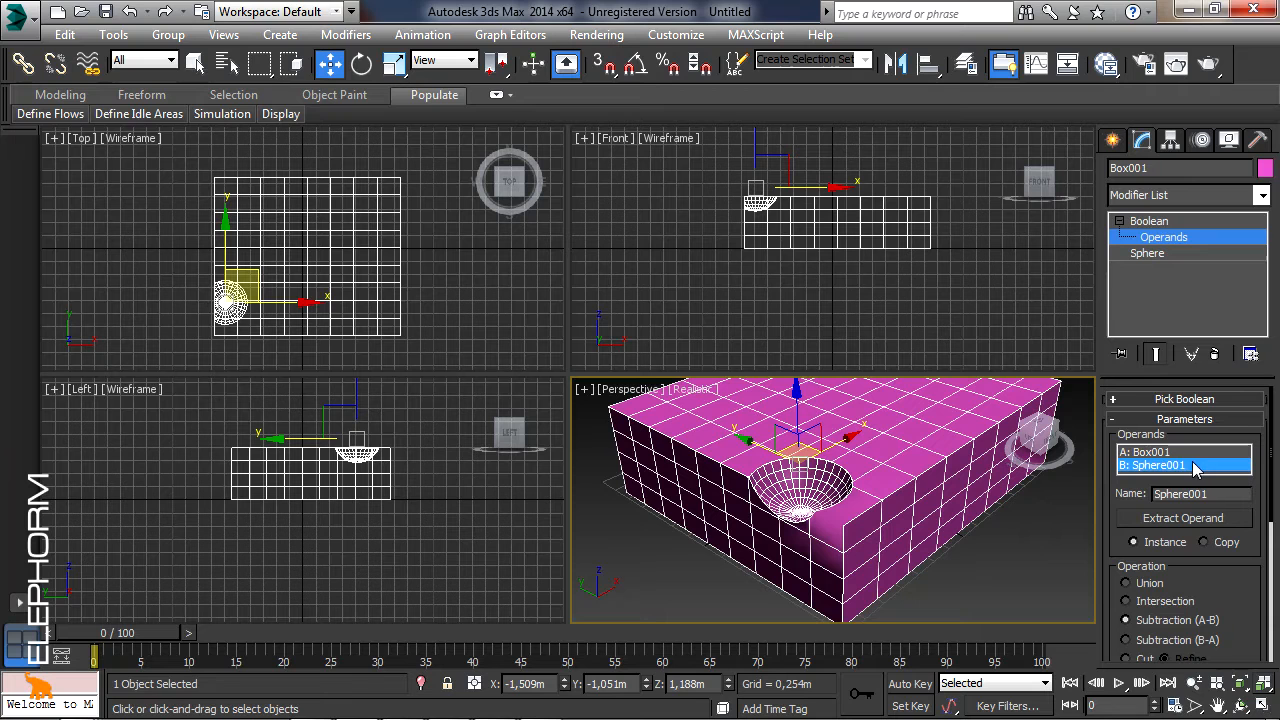
{"action": "left_click", "coordinate": [1157, 256]}
{"action": "left_click_drag", "start_coordinate": [815, 458], "coordinate": [835, 470]}
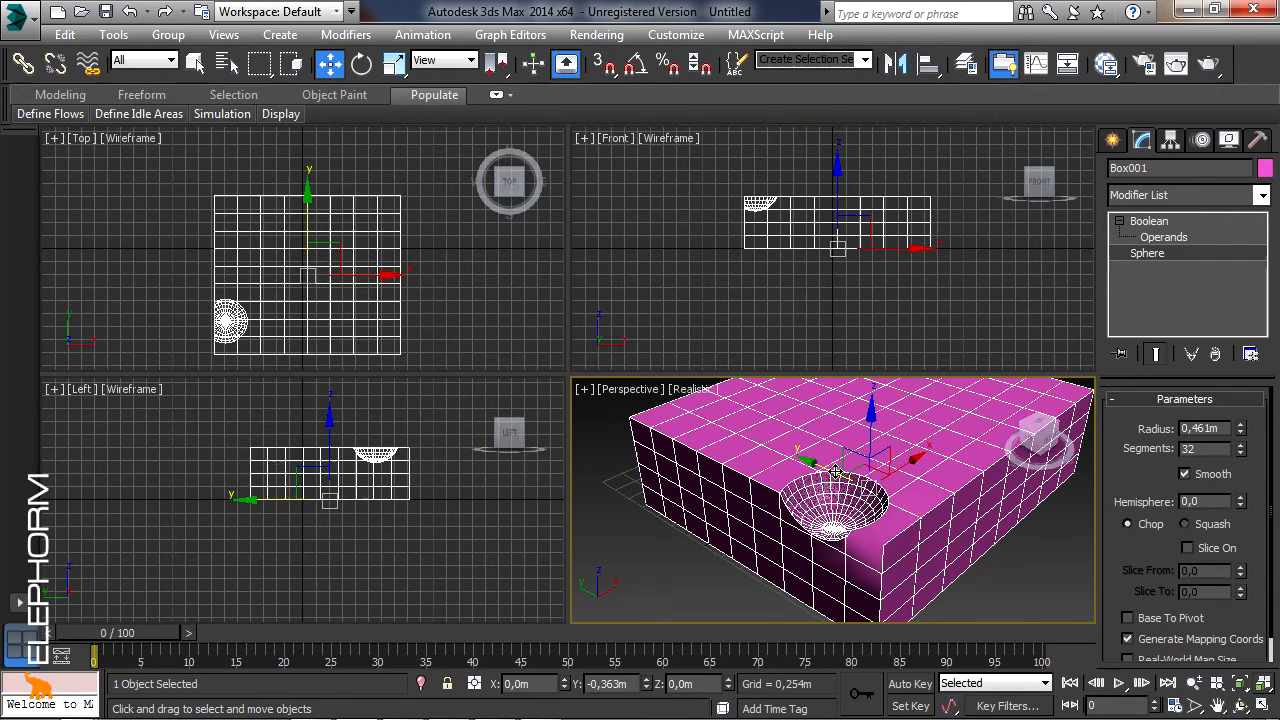
Step: Move the whole Boolean along Y to about -0,766m, and shift the sphere operand along the box's edge to about Y -1,103m
{"action": "left_click", "coordinate": [1162, 238]}
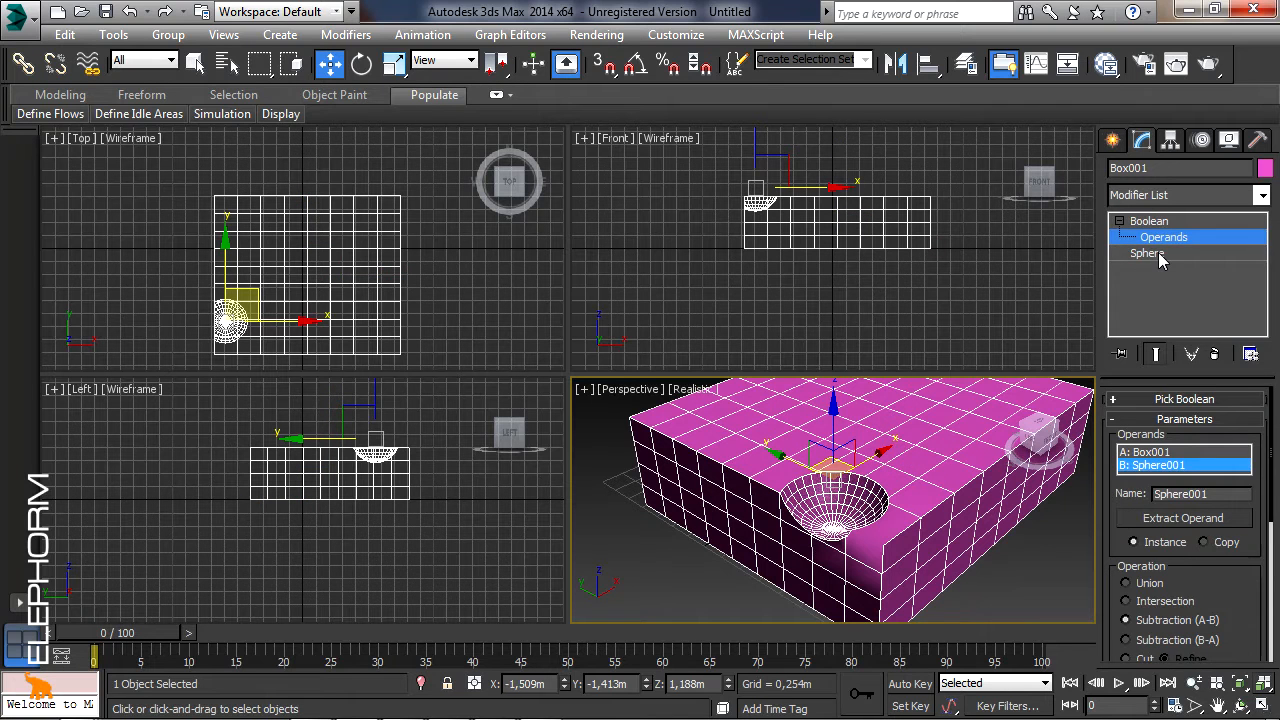
{"action": "left_click", "coordinate": [1160, 256]}
{"action": "left_click_drag", "start_coordinate": [828, 474], "coordinate": [767, 432]}
{"action": "left_click", "coordinate": [1164, 238]}
Step: Set the sphere operand's radius to 0,969m and its segments to 40, and return to the Boolean's Operands level
{"action": "left_click", "coordinate": [1160, 256]}
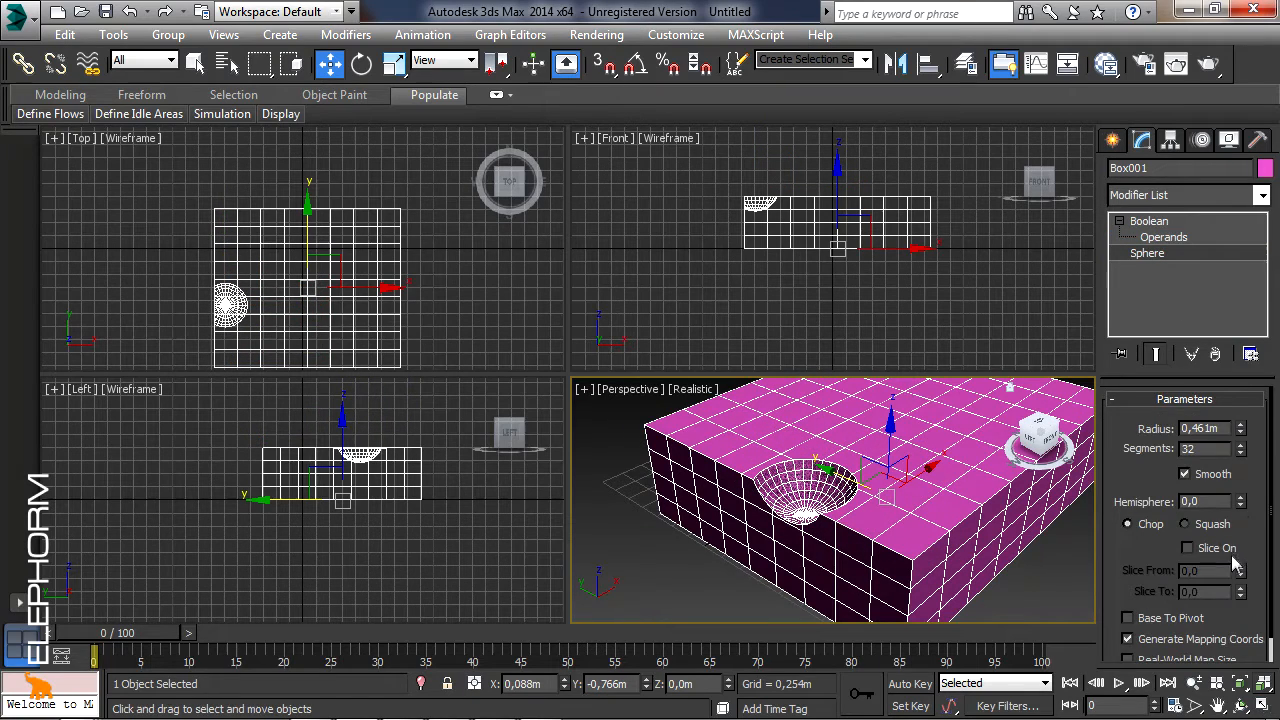
{"action": "left_click_drag", "start_coordinate": [1240, 428], "coordinate": [1242, 316]}
{"action": "left_click_drag", "start_coordinate": [1242, 455], "coordinate": [1241, 372]}
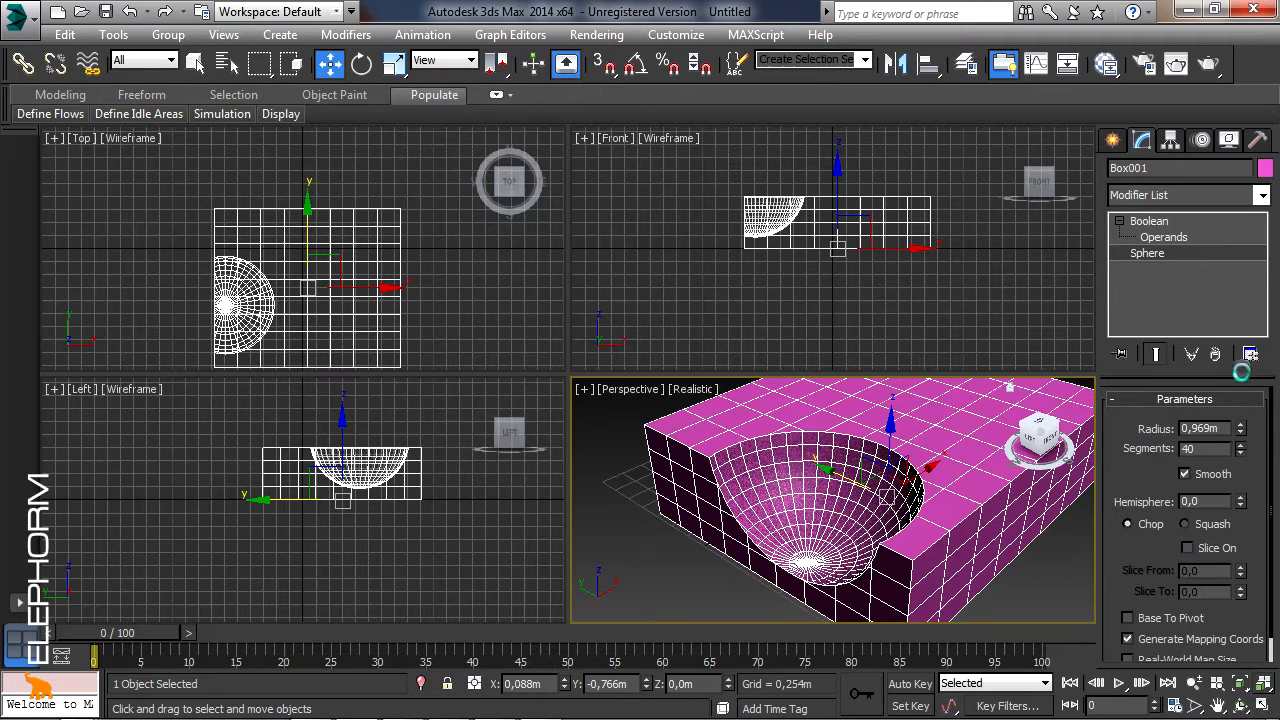
{"action": "key", "text": "1"}
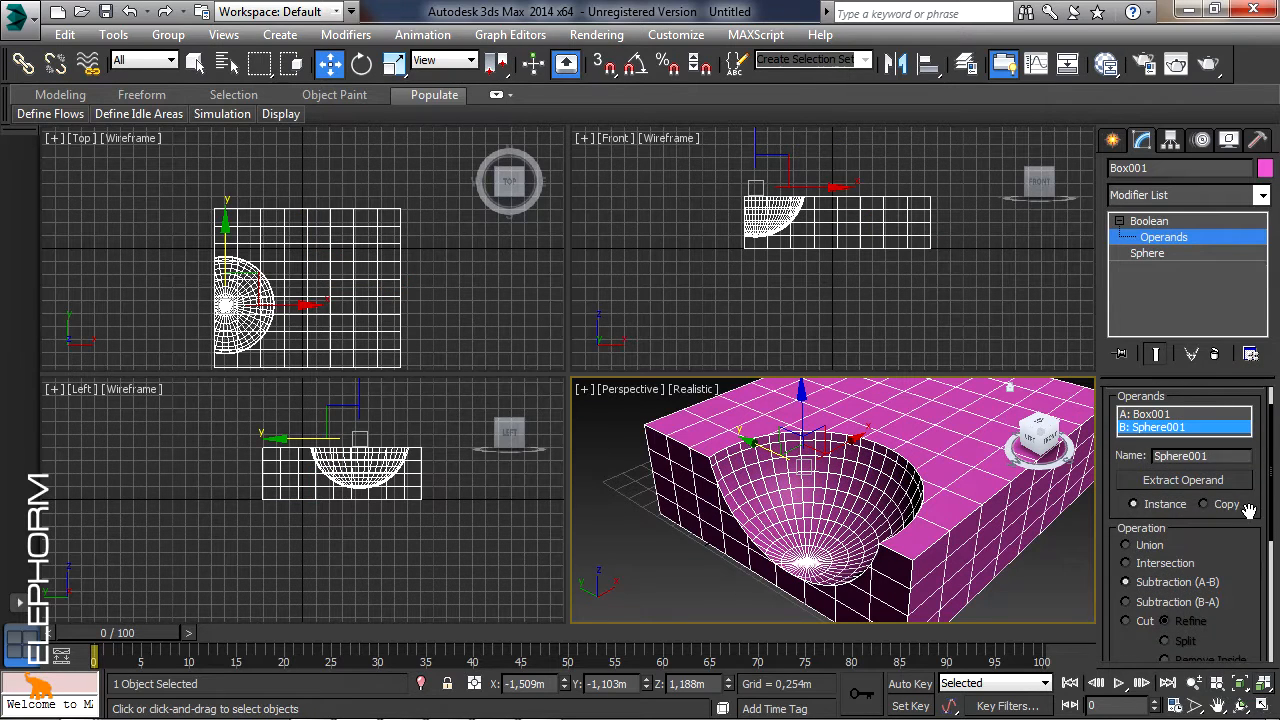
{"action": "left_click_drag", "start_coordinate": [1249, 511], "coordinate": [1240, 648]}
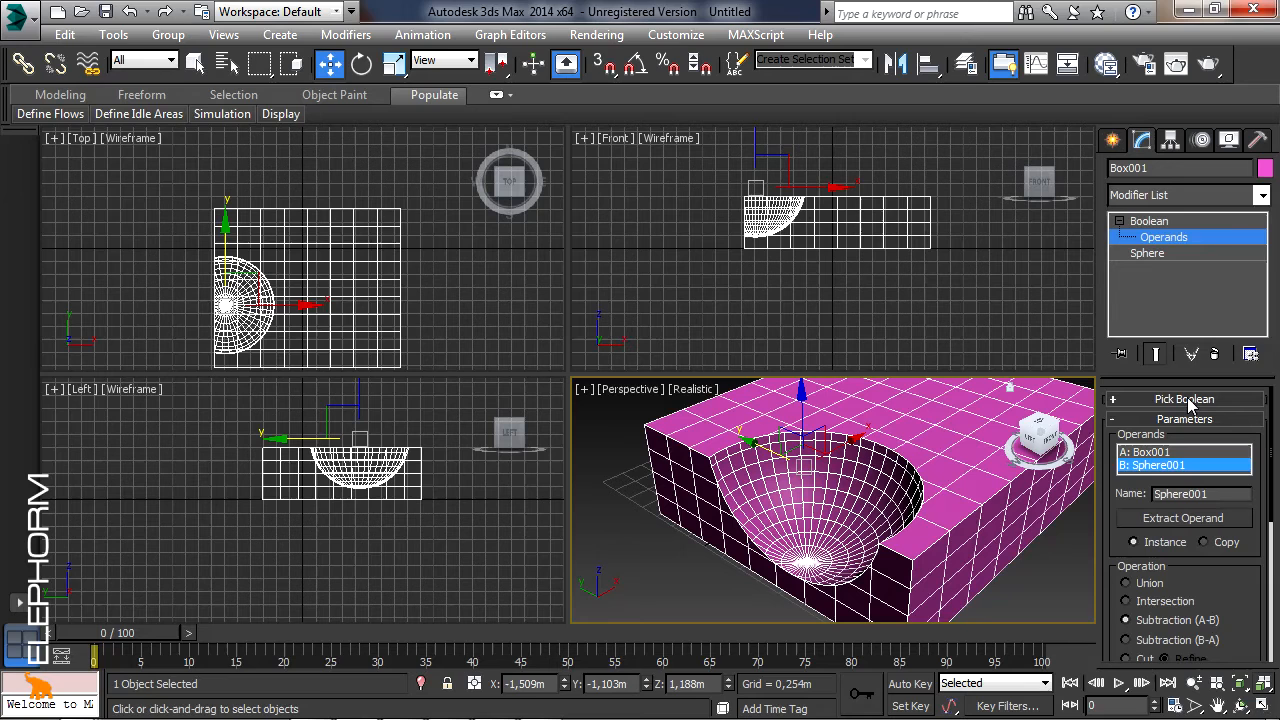